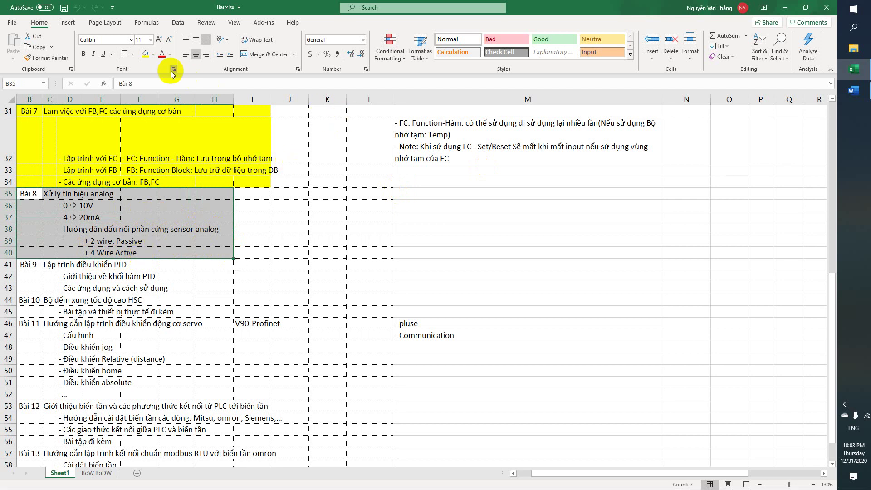
Step: Fill the selected Bài 8 block, B35:H40, with yellow
{"action": "left_click", "coordinate": [147, 55]}
{"action": "left_click", "coordinate": [172, 241]}
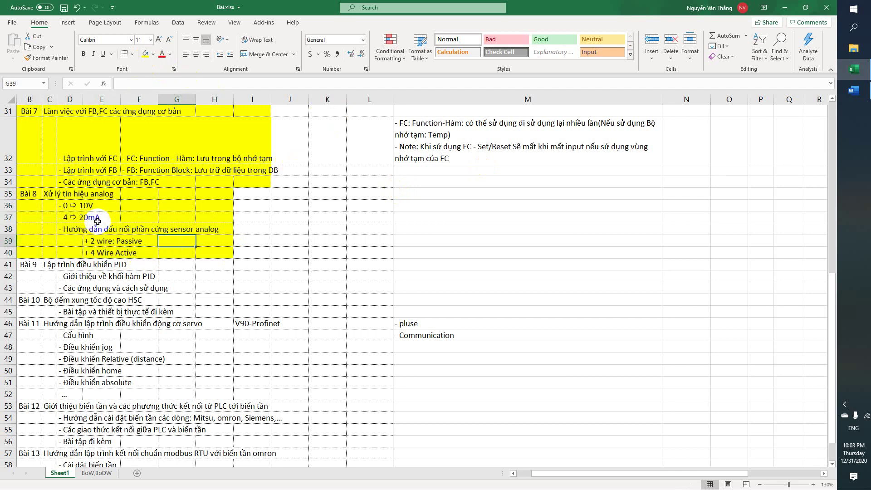
{"action": "left_click_drag", "start_coordinate": [67, 207], "coordinate": [209, 243]}
{"action": "left_click", "coordinate": [110, 240]}
{"action": "left_click", "coordinate": [134, 241]}
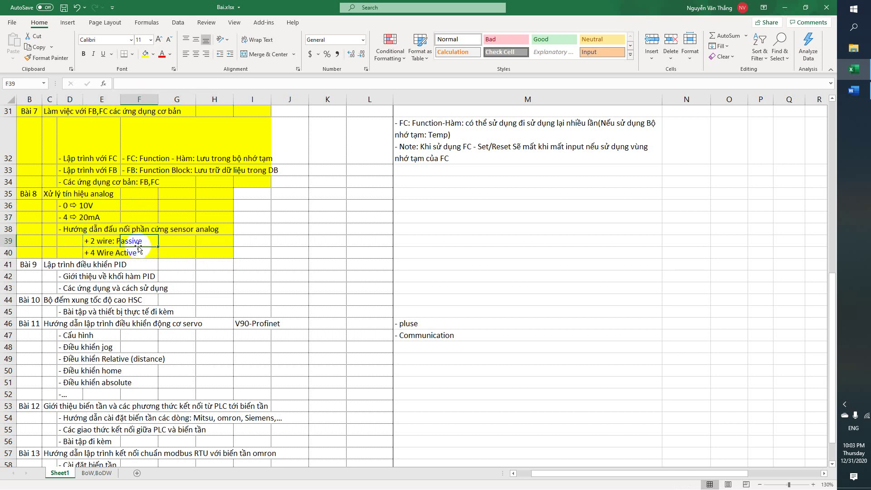
{"action": "left_click", "coordinate": [95, 255]}
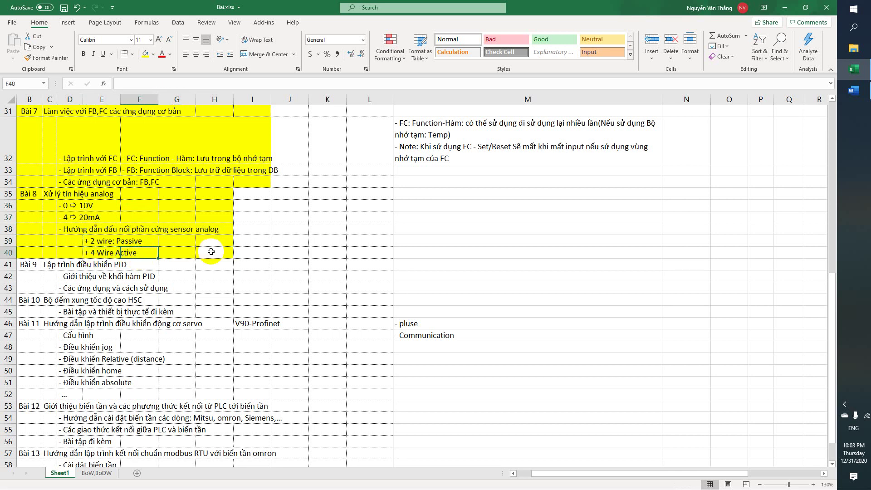
{"action": "left_click", "coordinate": [368, 223]}
{"action": "left_click", "coordinate": [415, 195]}
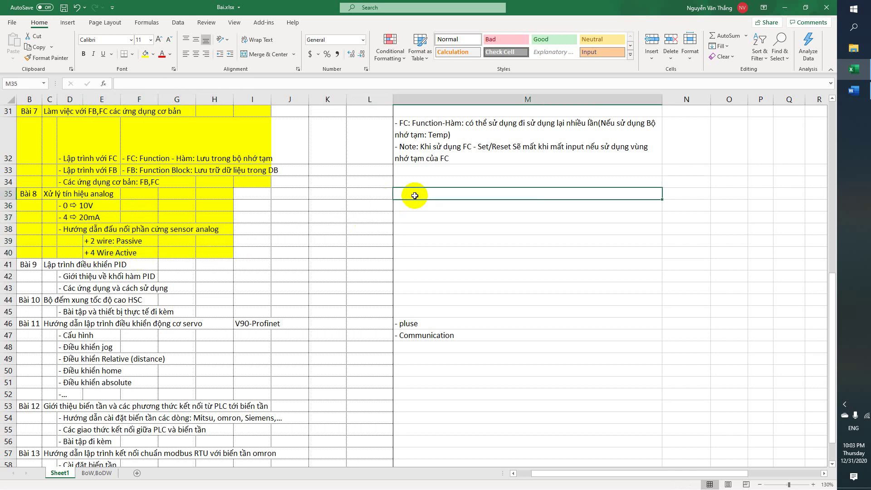
{"action": "left_click", "coordinate": [361, 196]}
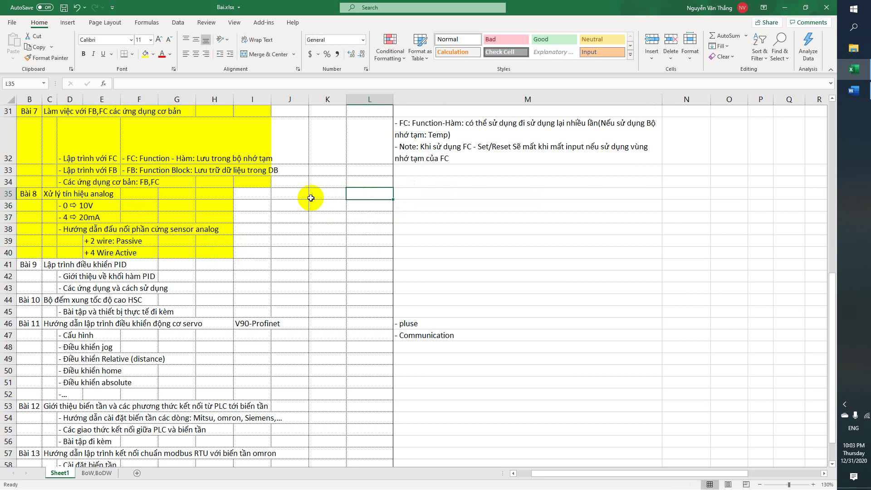
Step: Enter the note "- 2 Wire : Vừa cấp nguồn vừa lấy tín hiệu" as text in cell M35
{"action": "left_click", "coordinate": [432, 198]}
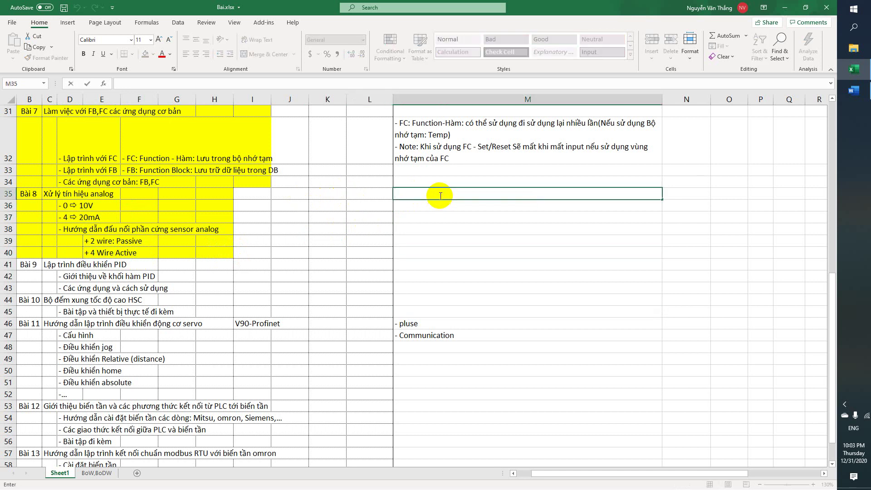
{"action": "type", "text": "'- 2 Wire : Vừa cấp nguồn vừa ca"}
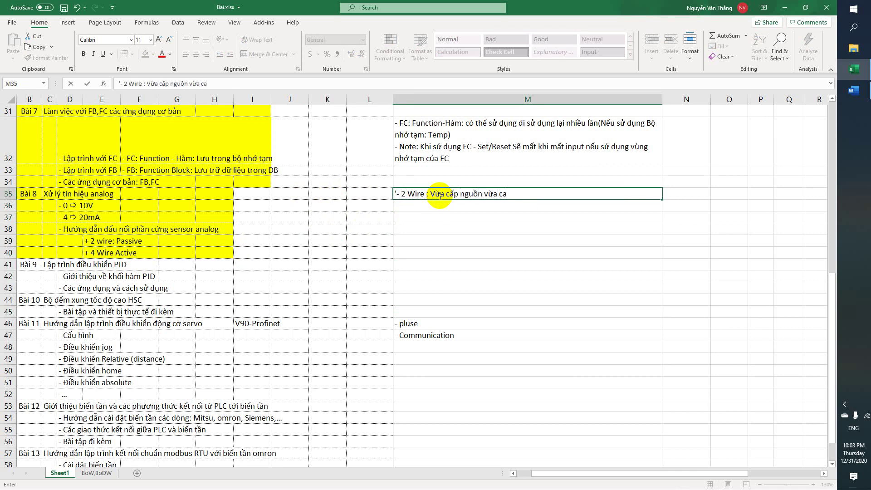
{"action": "key", "text": "BackSpace"}
{"action": "key", "text": "BackSpace"}
{"action": "type", "text": "a lấy tín hiệu"}
{"action": "key", "text": "Return"}
Step: Enter the note "- 4 Wire : Cấp nguồn riêng và lấy tín hiệu riêng" as text in cell M36
{"action": "type", "text": "'-"}
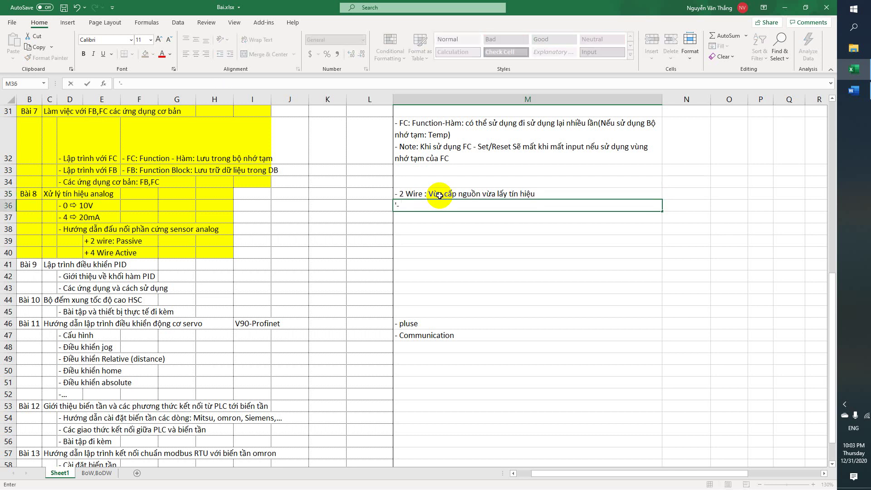
{"action": "type", "text": " Analog"}
{"action": "key", "text": "BackSpace"}
{"action": "key", "text": "BackSpace"}
{"action": "key", "text": "BackSpace"}
{"action": "key", "text": "BackSpace"}
{"action": "key", "text": "BackSpace"}
{"action": "key", "text": "BackSpace"}
{"action": "type", "text": "4 W"}
{"action": "type", "text": "ri"}
{"action": "type", "text": "e"}
{"action": "type", "text": " : L"}
{"action": "key", "text": "BackSpace"}
{"action": "type", "text": "Cấp nguô"}
{"action": "key", "text": "BackSpace"}
{"action": "type", "text": "ồn riêng va"}
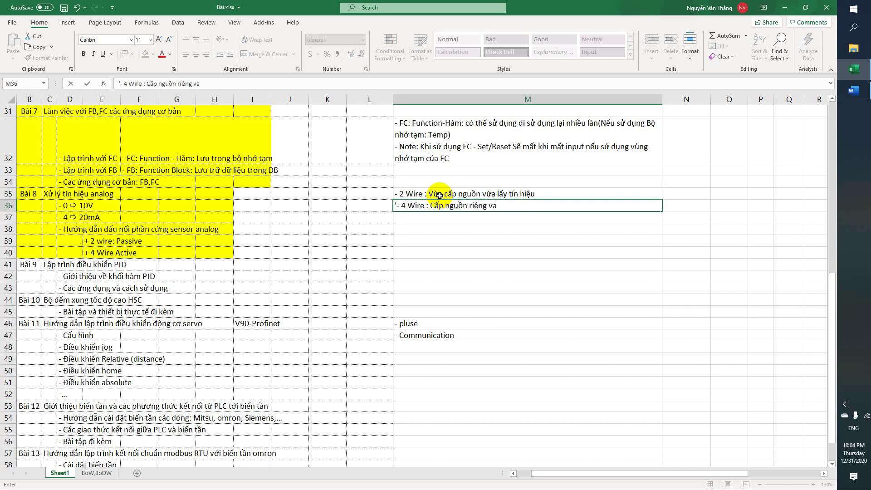
{"action": "key", "text": "BackSpace"}
{"action": "type", "text": "à lấy tín hiệu riêng"}
{"action": "key", "text": "Return"}
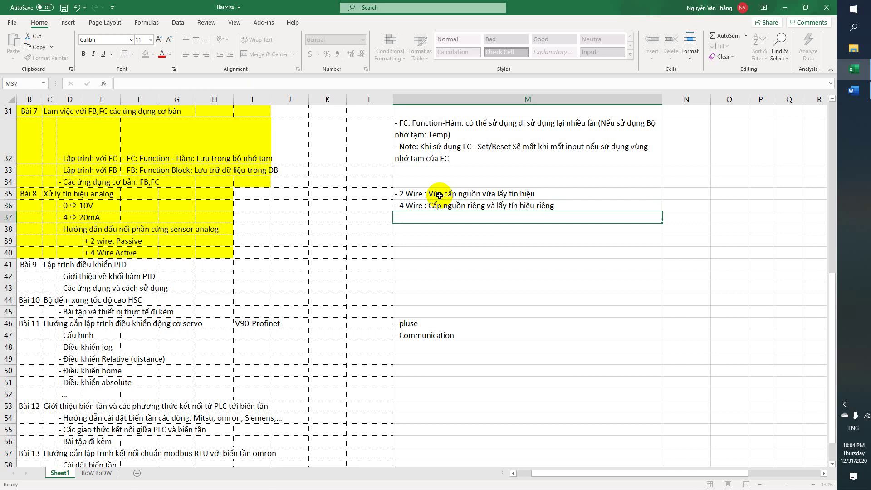
{"action": "left_click", "coordinate": [401, 194]}
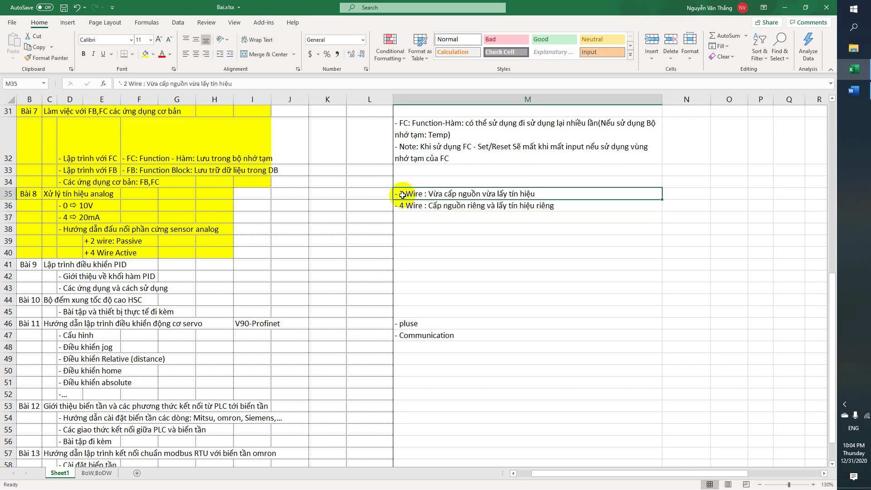
{"action": "double_click", "coordinate": [557, 194]}
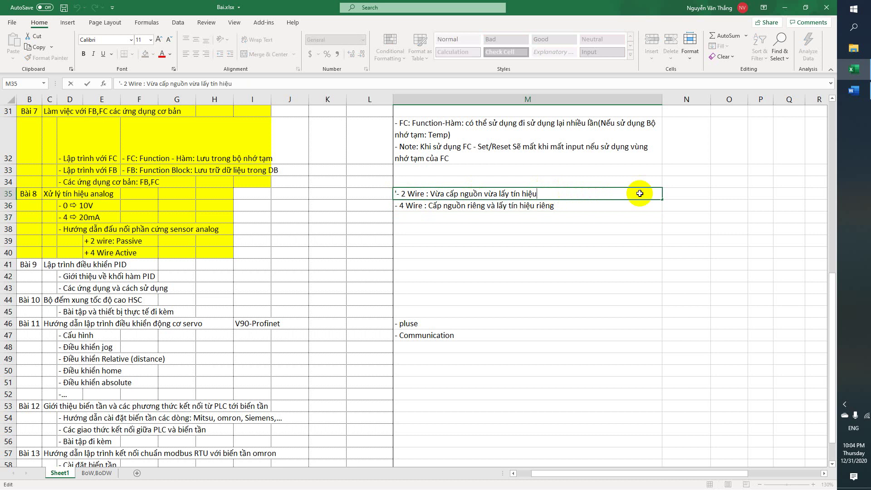
{"action": "left_click", "coordinate": [685, 194]}
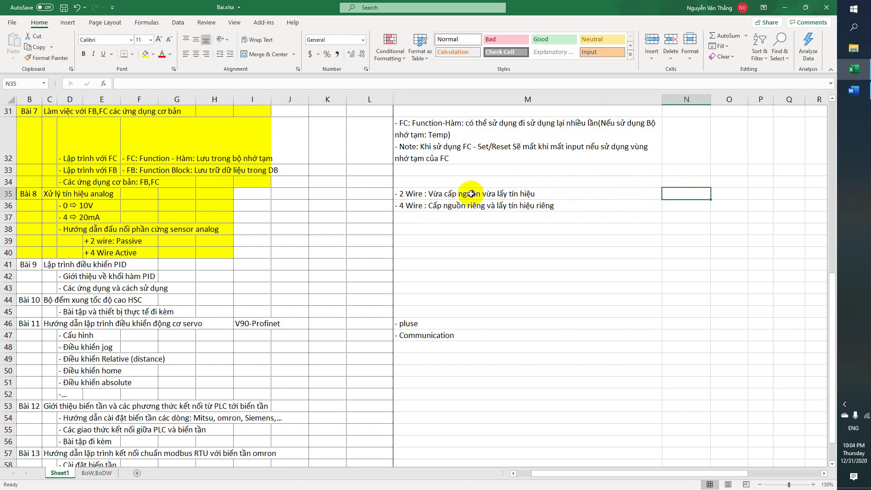
{"action": "left_click", "coordinate": [413, 194]}
{"action": "left_click", "coordinate": [668, 195]}
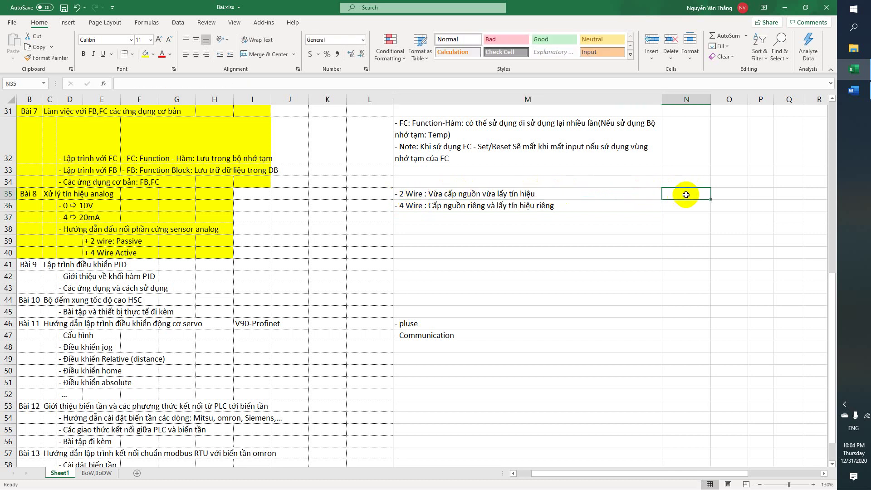
Step: Add the line "+ Sensor connect with chân 24V(24V của nguồn module)" below the 2 Wire note inside M35, followed by a line break
{"action": "double_click", "coordinate": [581, 194]}
{"action": "key", "text": "alt+Return"}
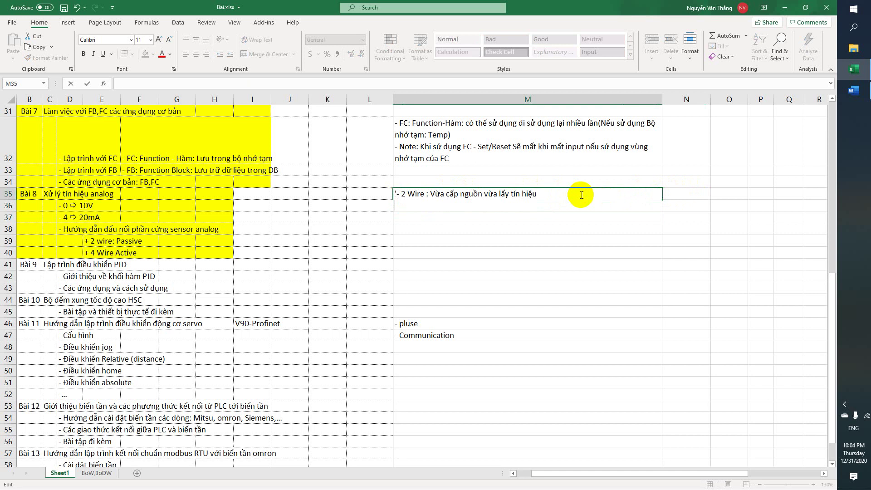
{"action": "type", "text": "+"}
{"action": "type", "text": " Sens"}
{"action": "type", "text": "or"}
{"action": "type", "text": " connect"}
{"action": "type", "text": " với"}
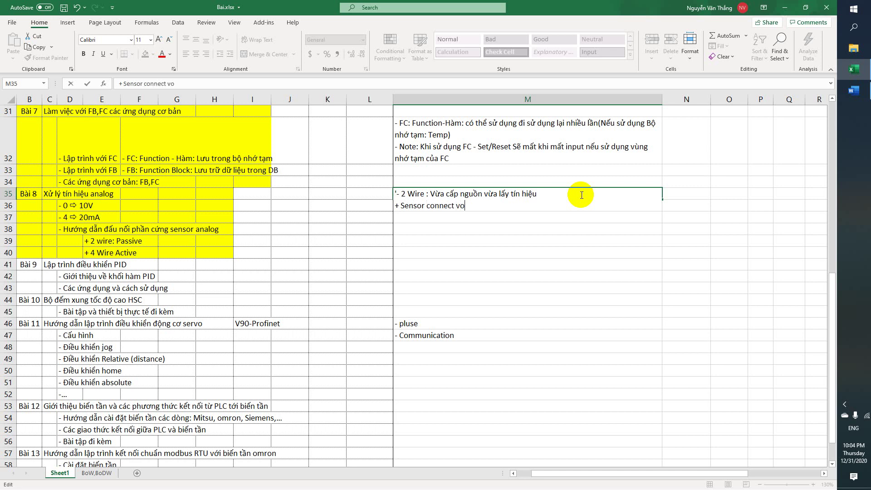
{"action": "key", "text": "BackSpace"}
{"action": "key", "text": "BackSpace"}
{"action": "key", "text": "BackSpace"}
{"action": "type", "text": "with chân 24V"}
{"action": "key", "text": "BackSpace"}
{"action": "type", "text": "(@4"}
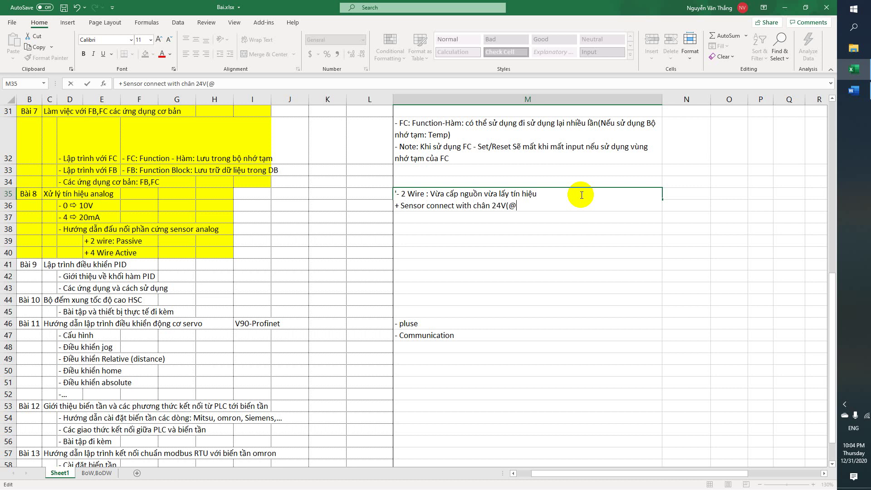
{"action": "key", "text": "BackSpace"}
{"action": "key", "text": "BackSpace"}
{"action": "type", "text": "24V của nguồn module"}
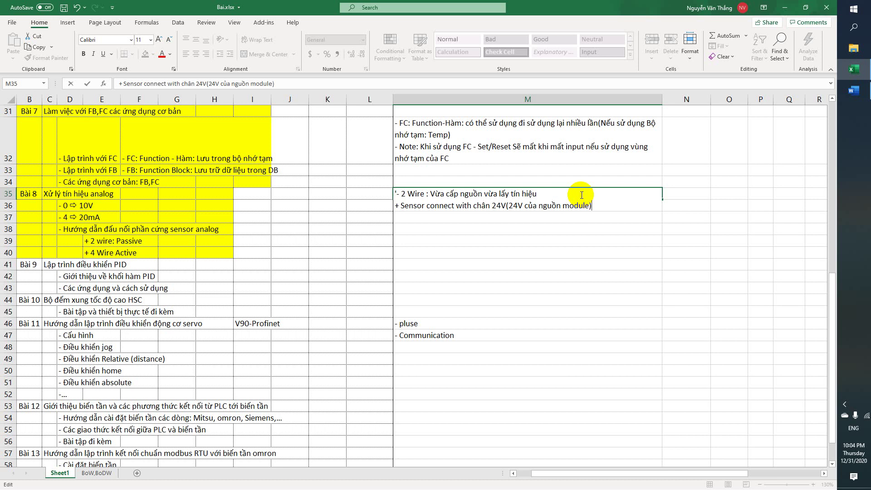
{"action": "key", "text": "alt+Return"}
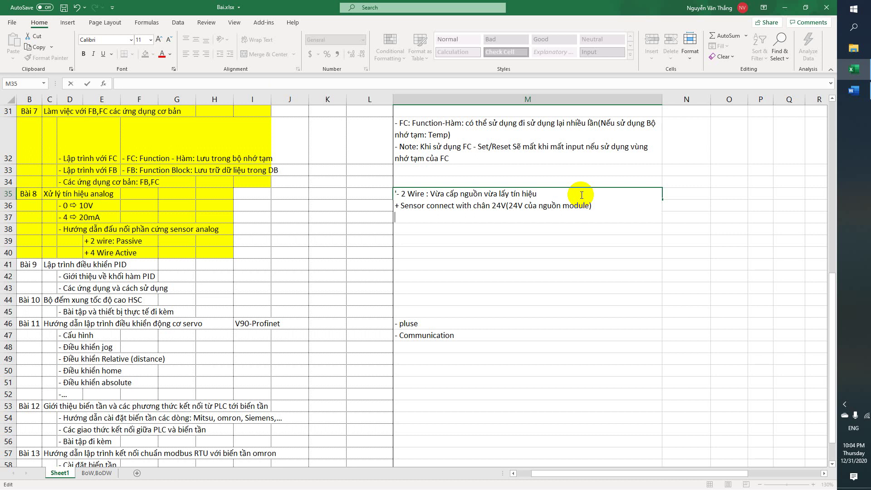
{"action": "type", "text": "- của sen"}
{"action": "key", "text": "BackSpace"}
{"action": "key", "text": "BackSpace"}
{"action": "key", "text": "BackSpace"}
{"action": "key", "text": "BackSpace"}
{"action": "key", "text": "BackSpace"}
{"action": "key", "text": "BackSpace"}
{"action": "key", "text": "BackSpace"}
{"action": "key", "text": "BackSpace"}
{"action": "key", "text": "BackSpace"}
{"action": "key", "text": "BackSpace"}
Step: Replace the leading "+" of the sensor line in M35 with "Terminal (+) of"
{"action": "key", "text": "Home"}
{"action": "key", "text": "Delete"}
{"action": "type", "text": "Chân"}
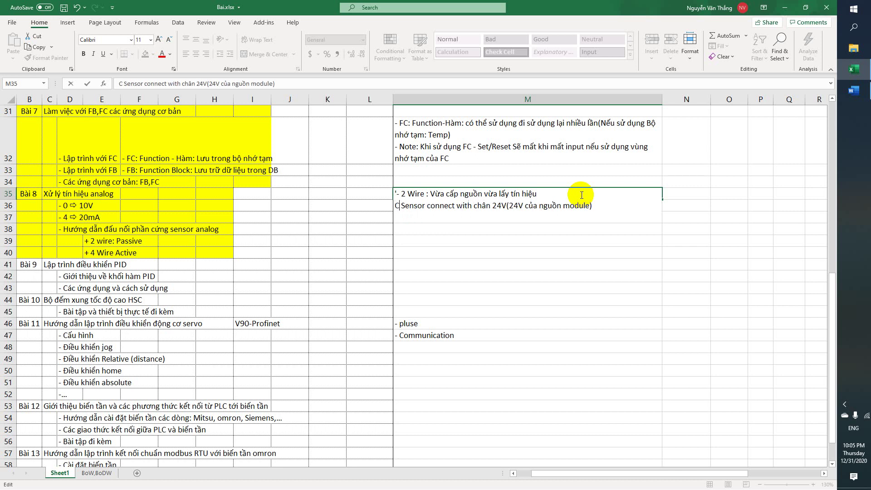
{"action": "type", "text": " +"}
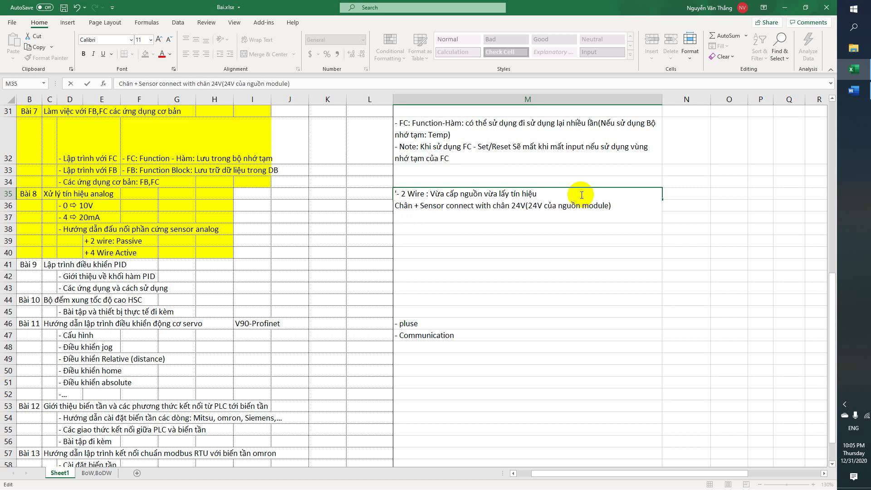
{"action": "type", "text": ")"}
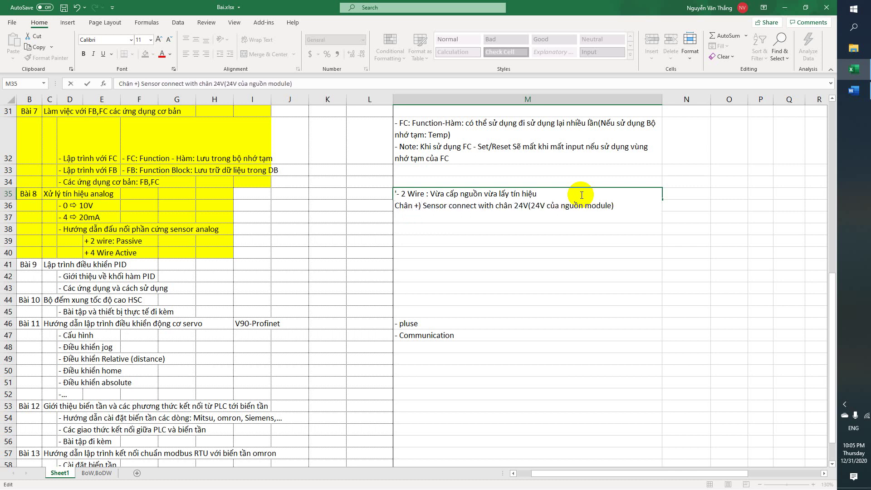
{"action": "type", "text": "("}
{"action": "key", "text": "BackSpace"}
{"action": "key", "text": "BackSpace"}
{"action": "key", "text": "BackSpace"}
{"action": "key", "text": "BackSpace"}
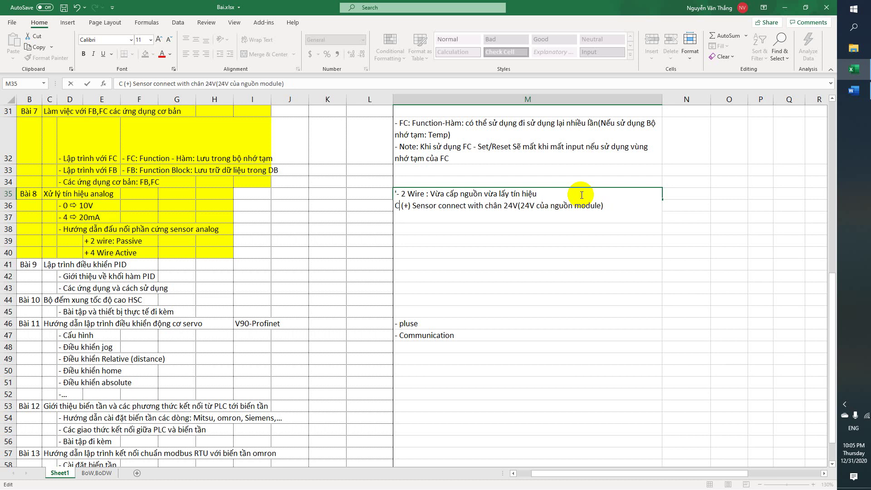
{"action": "type", "text": "Terminal"}
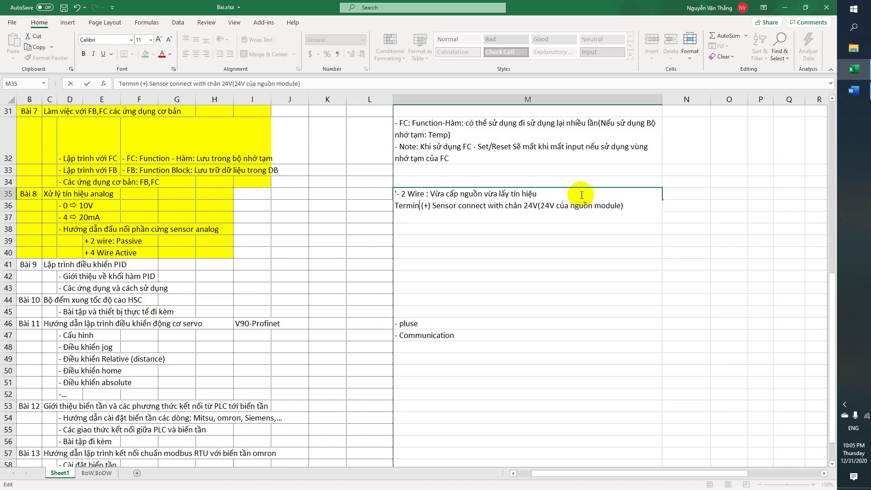
{"action": "type", "text": " (+) "}
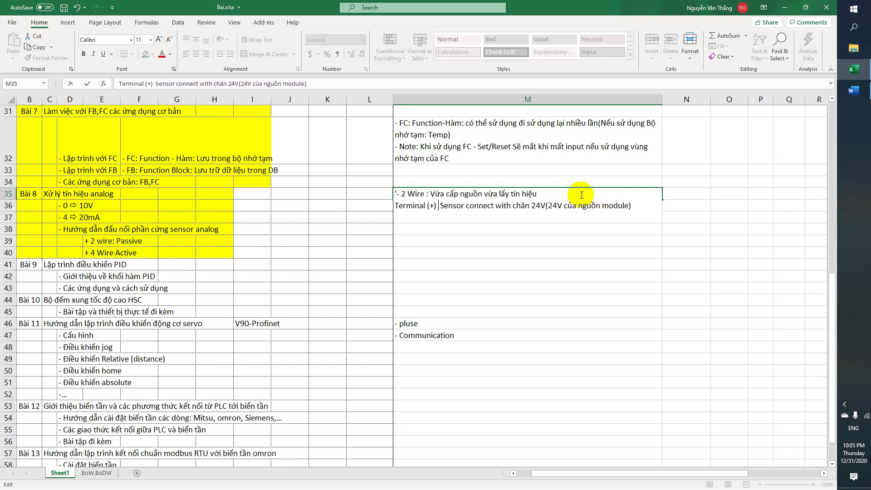
{"action": "type", "text": "of"}
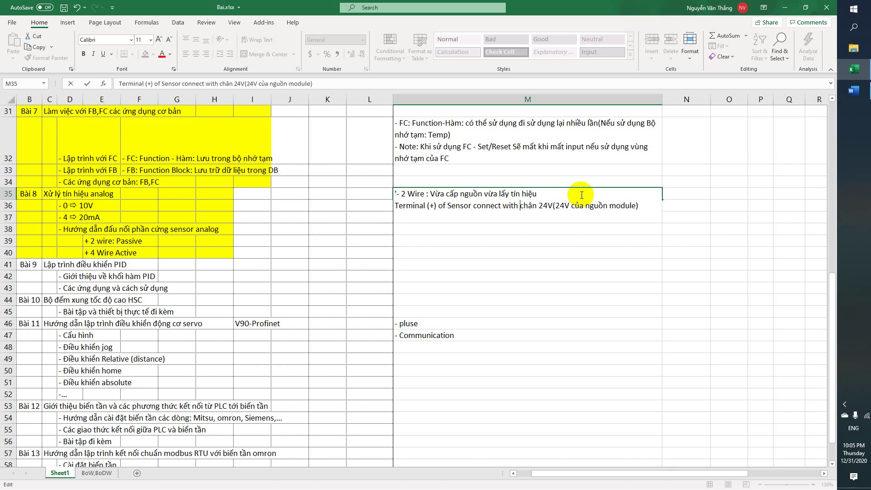
Step: Replace the word "chân" with "terminal" in the sensor line of M35
{"action": "key", "text": "BackSpace"}
{"action": "key", "text": "BackSpace"}
{"action": "key", "text": "BackSpace"}
{"action": "key", "text": "BackSpace"}
{"action": "type", "text": "termin"}
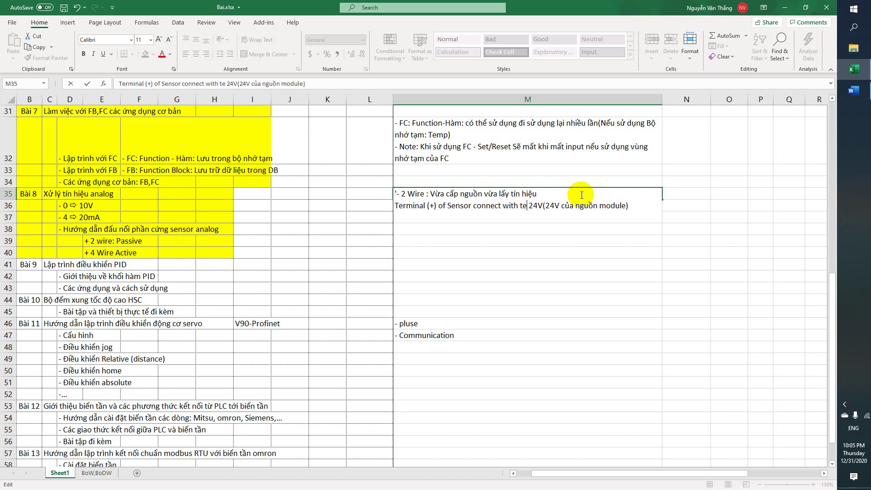
{"action": "type", "text": "al"}
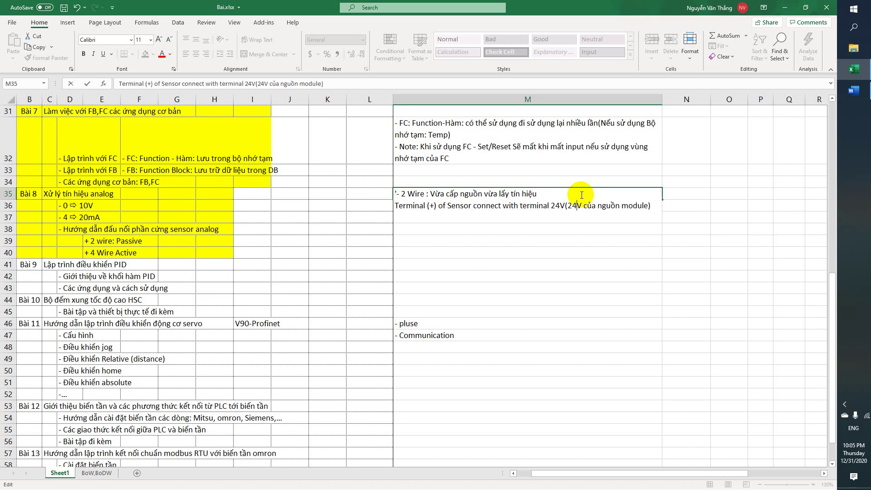
Step: Change "của nguồn" to "of power" inside the parentheses of the sensor line in M35
{"action": "key", "text": "BackSpace"}
{"action": "key", "text": "BackSpace"}
{"action": "key", "text": "BackSpace"}
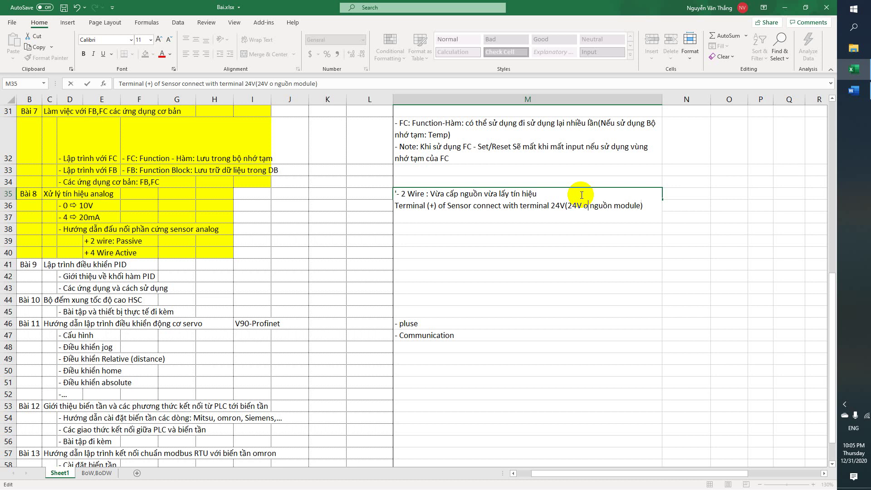
{"action": "type", "text": "of"}
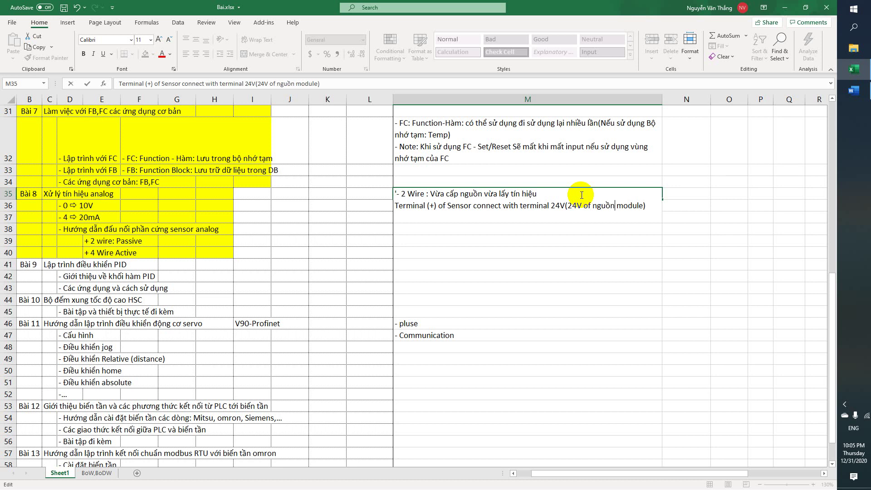
{"action": "key", "text": "BackSpace"}
{"action": "key", "text": "BackSpace"}
{"action": "key", "text": "BackSpace"}
{"action": "key", "text": "BackSpace"}
{"action": "key", "text": "BackSpace"}
{"action": "type", "text": "power"}
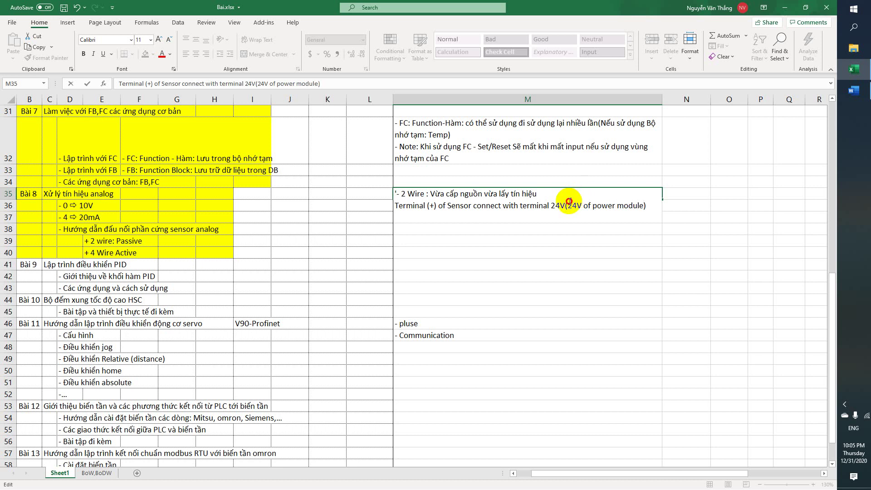
Step: Colour the text "24V of power module" in M35 red and finish editing the cell
{"action": "left_click_drag", "start_coordinate": [568, 206], "coordinate": [643, 205]}
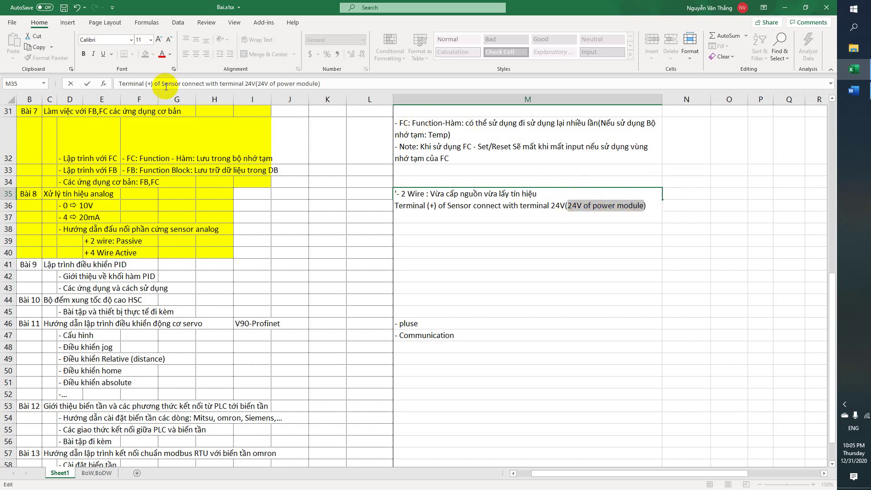
{"action": "left_click", "coordinate": [162, 53]}
{"action": "left_click", "coordinate": [482, 220]}
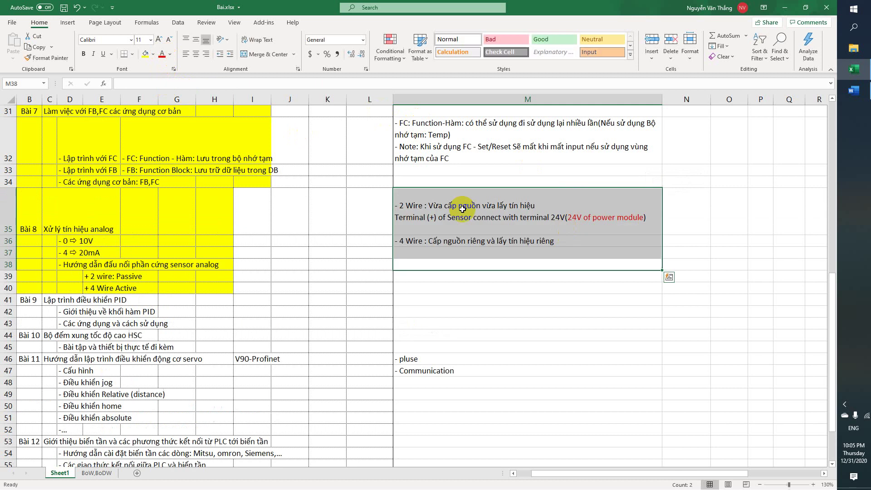
Step: Add the line "Terminal (-) of sensor connect with terminal (+) of AI+ of module." below the Terminal (+) line in M35
{"action": "left_click", "coordinate": [450, 230]}
{"action": "double_click", "coordinate": [400, 216]}
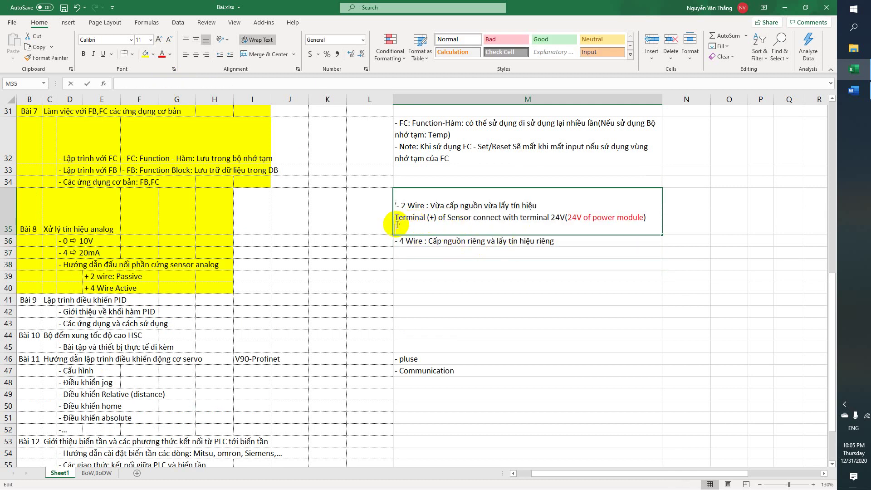
{"action": "type", "text": "Term"}
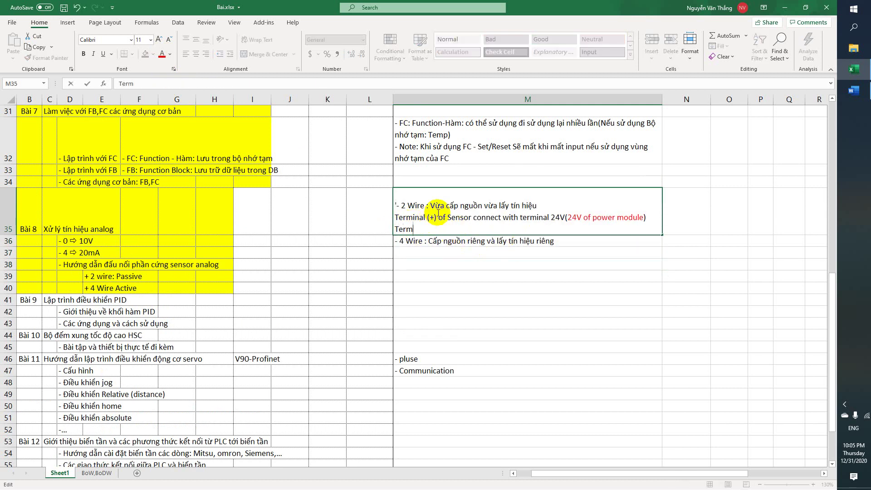
{"action": "type", "text": "inal (-) of sensor"}
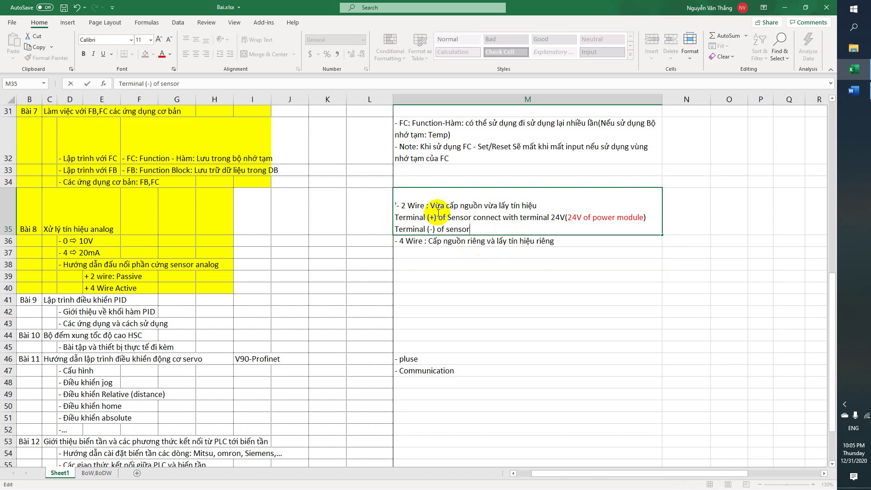
{"action": "type", "text": " connect with terminal "}
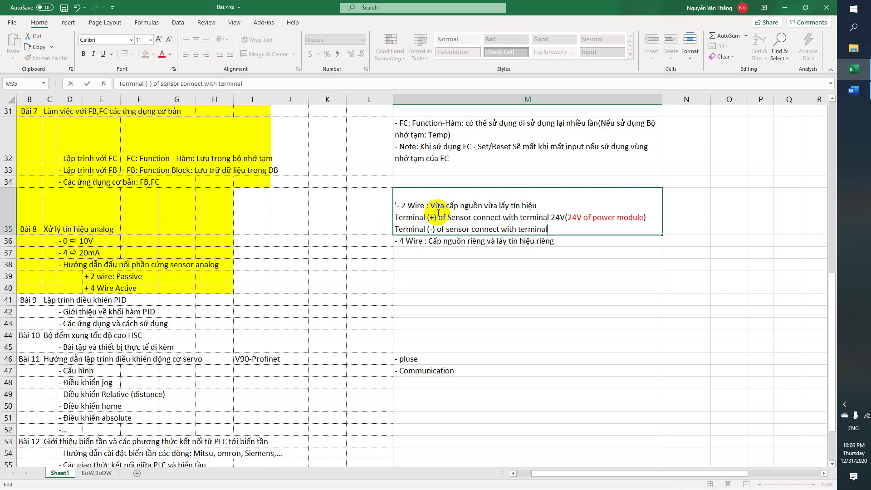
{"action": "type", "text": "+"}
{"action": "type", "text": ")"}
{"action": "type", "text": "("}
{"action": "type", "text": " của"}
{"action": "key", "text": "BackSpace"}
{"action": "key", "text": "BackSpace"}
{"action": "key", "text": "BackSpace"}
{"action": "key", "text": "BackSpace"}
{"action": "type", "text": "of AI+ of module."}
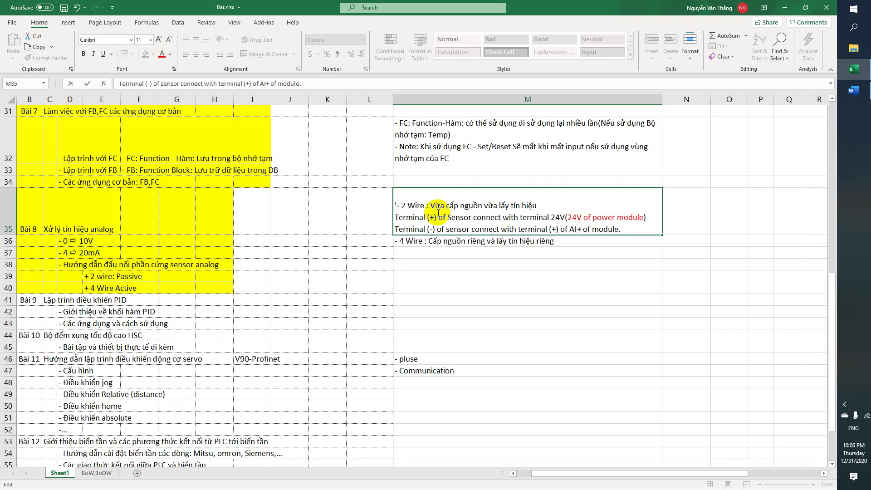
Step: Append "(AI0+,...AI8+,...)" to the end of the Terminal (-) of sensor line in M35
{"action": "key", "text": "Right"}
{"action": "key", "text": "Right"}
{"action": "key", "text": "Right"}
{"action": "key", "text": "Right"}
{"action": "type", "text": "AI "}
{"action": "type", "text": ",AI8"}
{"action": "type", "text": ",..."}
{"action": "type", "text": ")"}
{"action": "type", "text": "("}
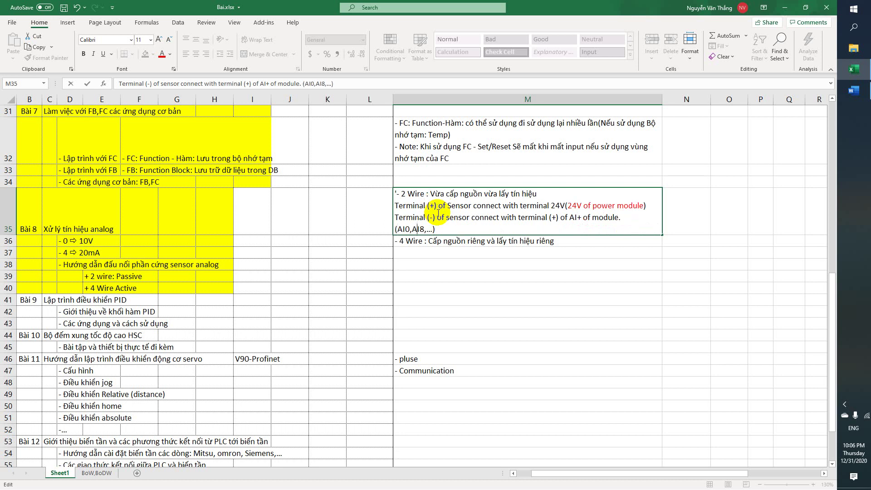
{"action": "type", "text": "+"}
{"action": "type", "text": "..."}
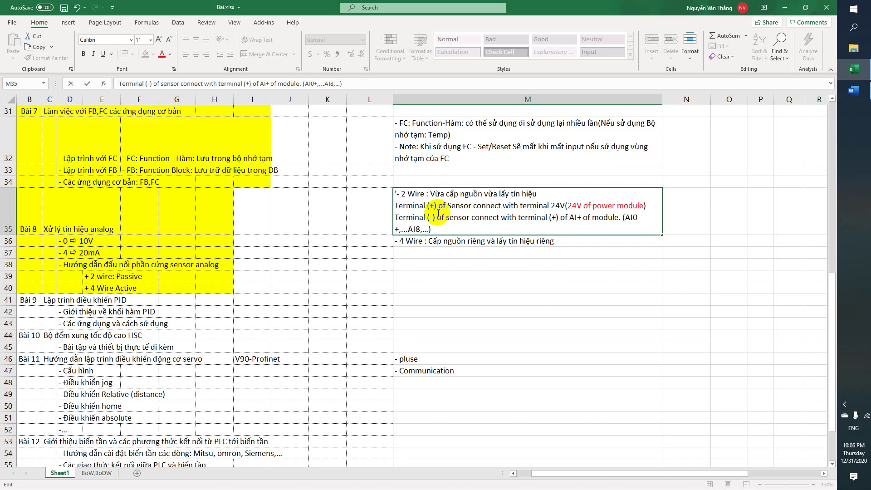
{"action": "type", "text": "+"}
Step: Add a last line to M35 reading "Terminal(-) of AI- of module connect with 0V(0V of power module)"
{"action": "key", "text": "alt+Return"}
{"action": "key", "text": "Up"}
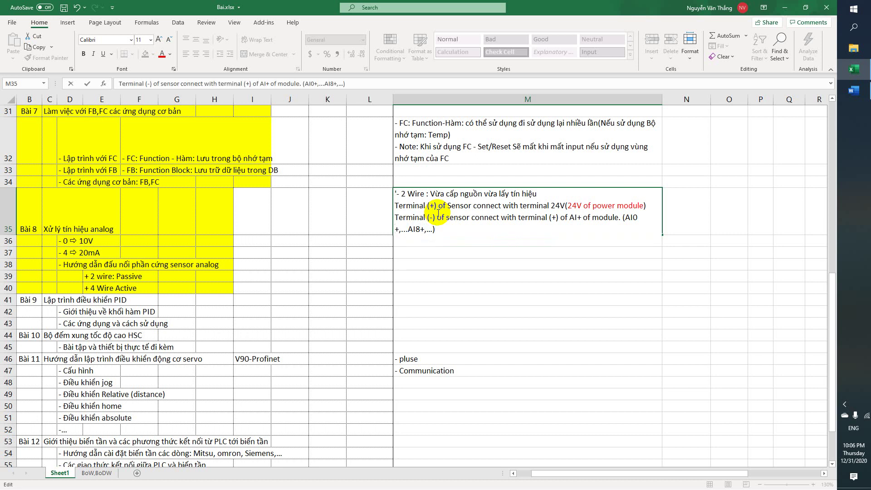
{"action": "key", "text": "Down"}
{"action": "type", "text": "Termi"}
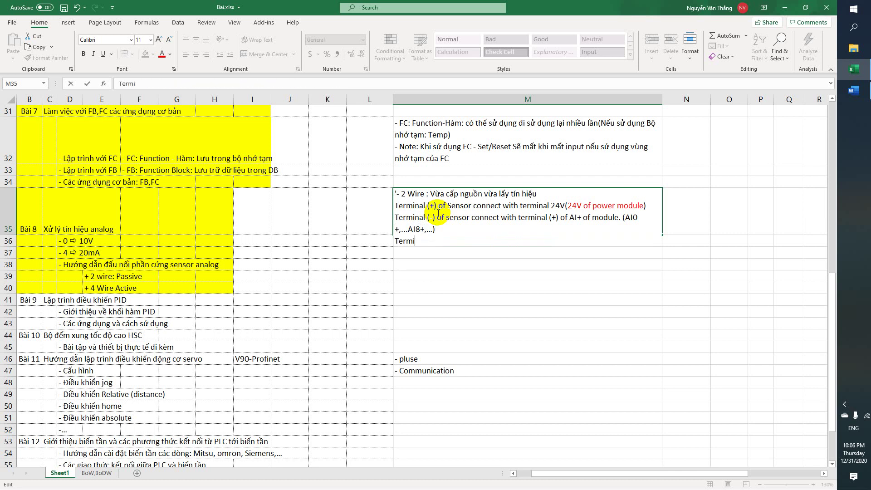
{"action": "type", "text": "nal A-)(of of mi"}
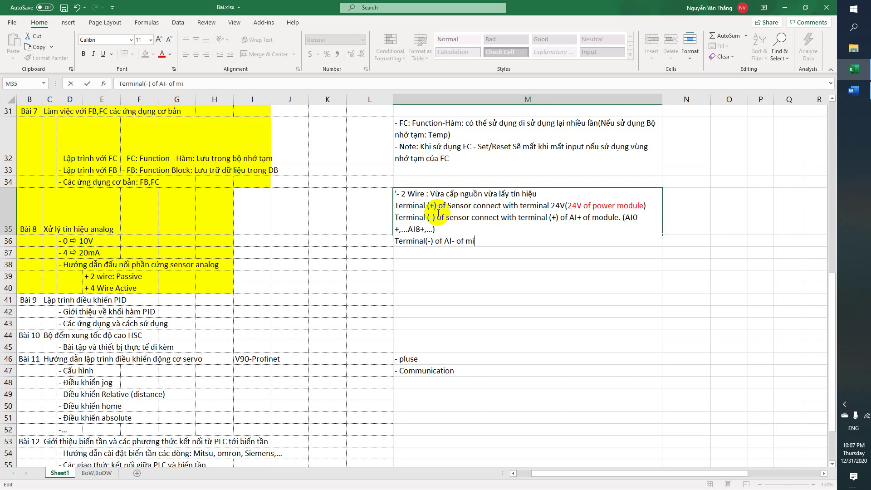
{"action": "key", "text": "BackSpace"}
{"action": "type", "text": "odule connect with"}
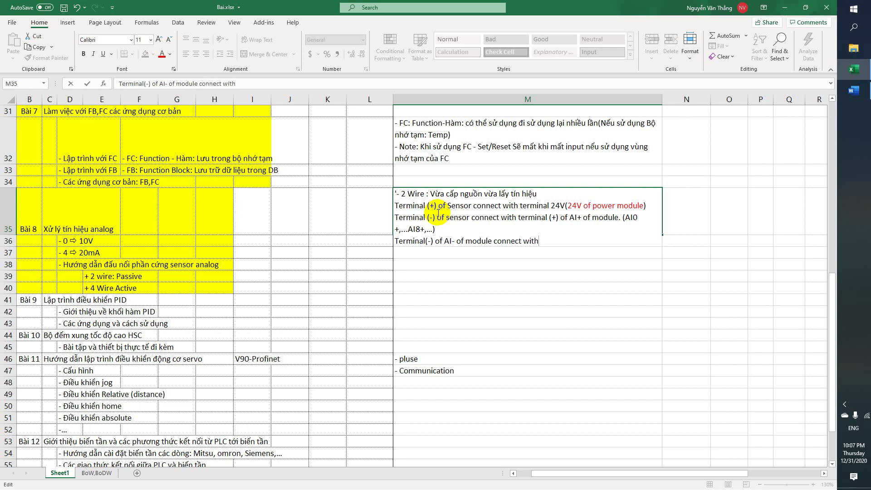
{"action": "type", "text": " 0V(0V of power module"}
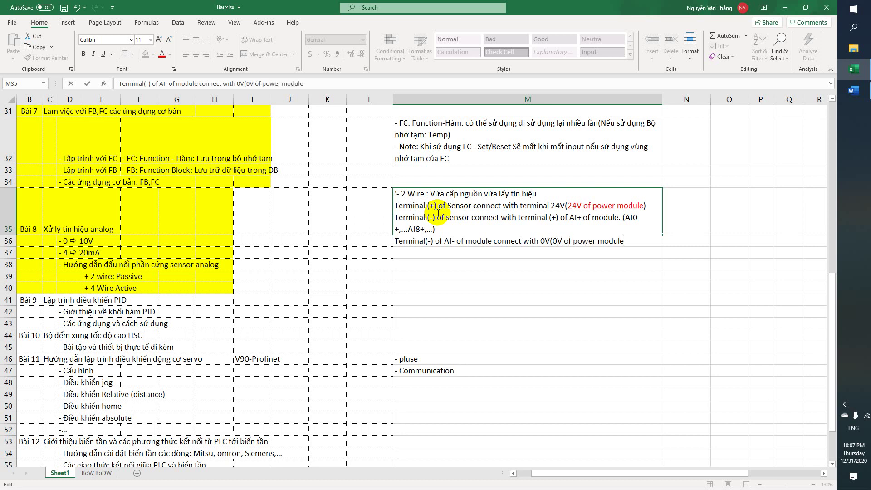
{"action": "type", "text": ")"}
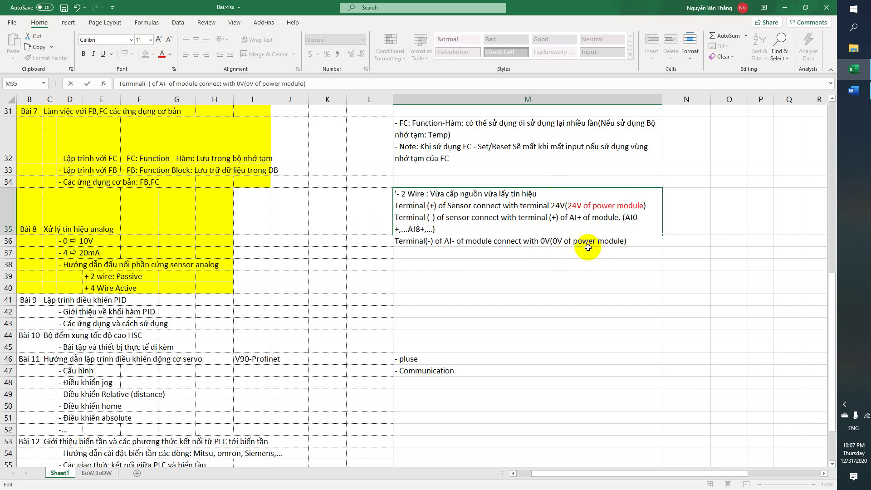
Step: Colour the text "0V of power module" in the last line of M35 red
{"action": "left_click", "coordinate": [554, 241]}
{"action": "left_click_drag", "start_coordinate": [554, 241], "coordinate": [630, 241]}
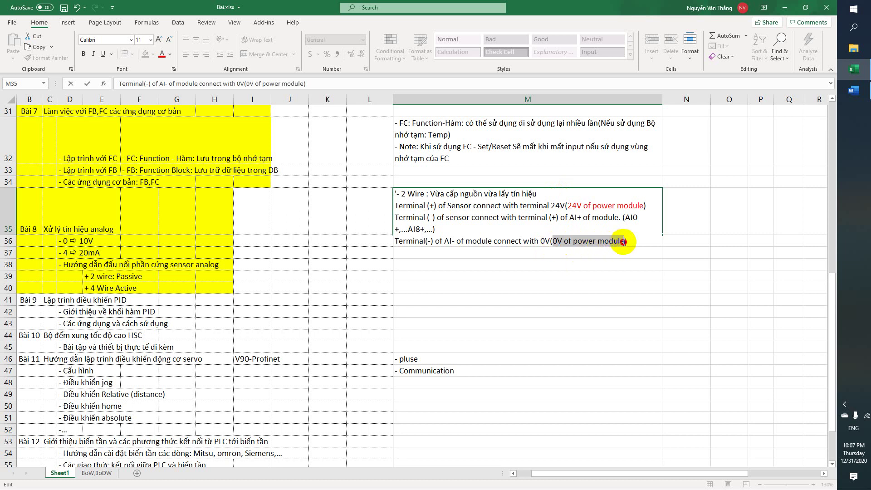
{"action": "left_click", "coordinate": [162, 54]}
{"action": "left_click", "coordinate": [620, 231]}
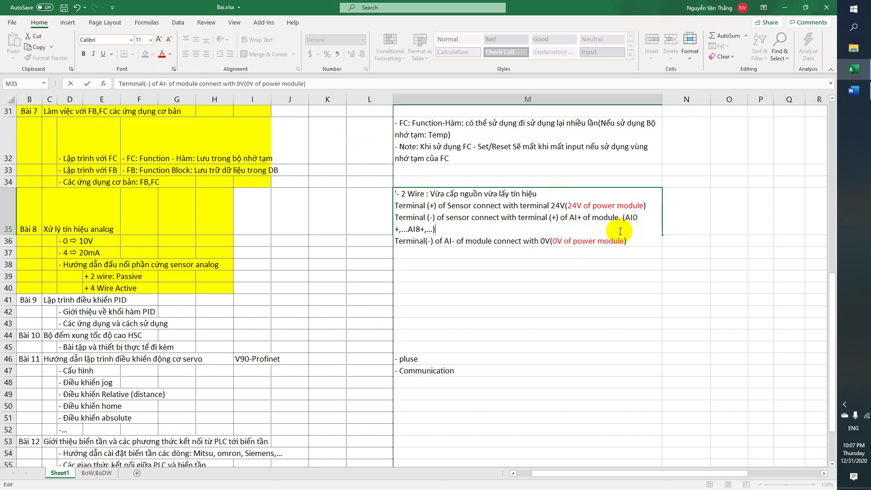
Step: Add "= L+" after "24V of power module" and "= M" after "0V of power module" in M35, and finish editing the cell
{"action": "left_click", "coordinate": [583, 204]}
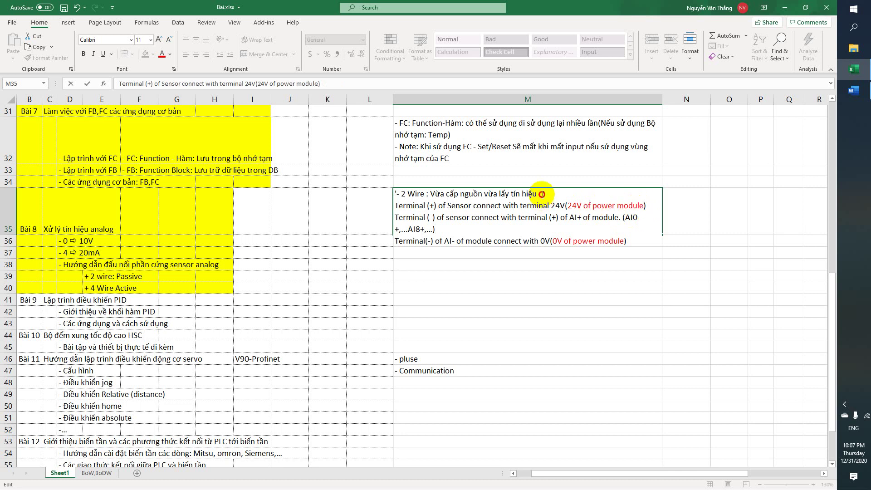
{"action": "left_click", "coordinate": [539, 194]}
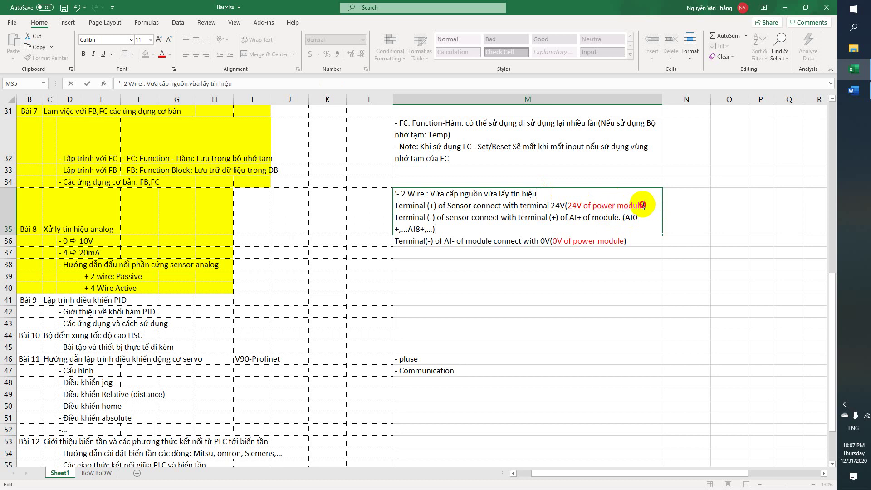
{"action": "left_click", "coordinate": [643, 205]}
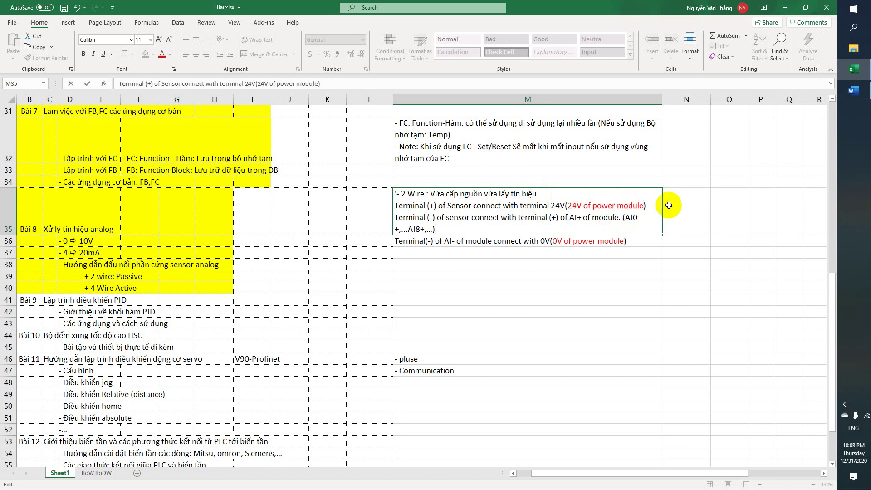
{"action": "type", "text": "= L+"}
{"action": "key", "text": "Down"}
{"action": "key", "text": "Down"}
{"action": "key", "text": "Down"}
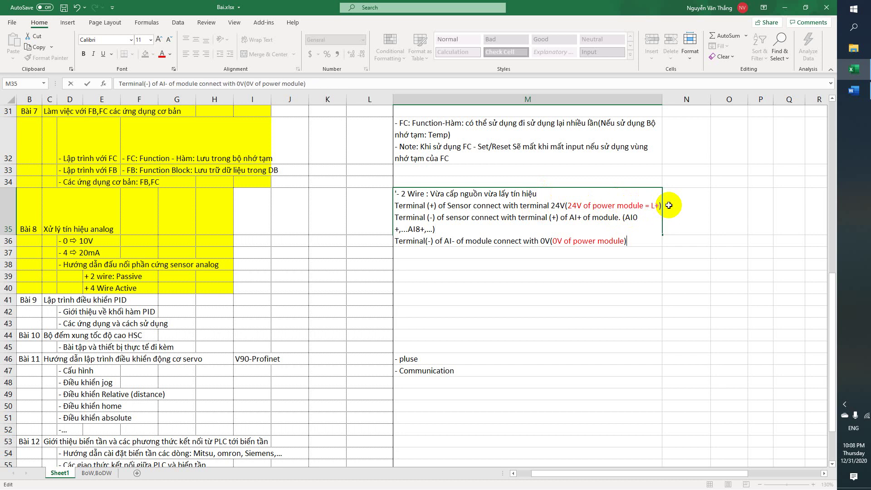
{"action": "type", "text": "= M"}
{"action": "left_click", "coordinate": [669, 205]}
{"action": "left_click", "coordinate": [630, 235]}
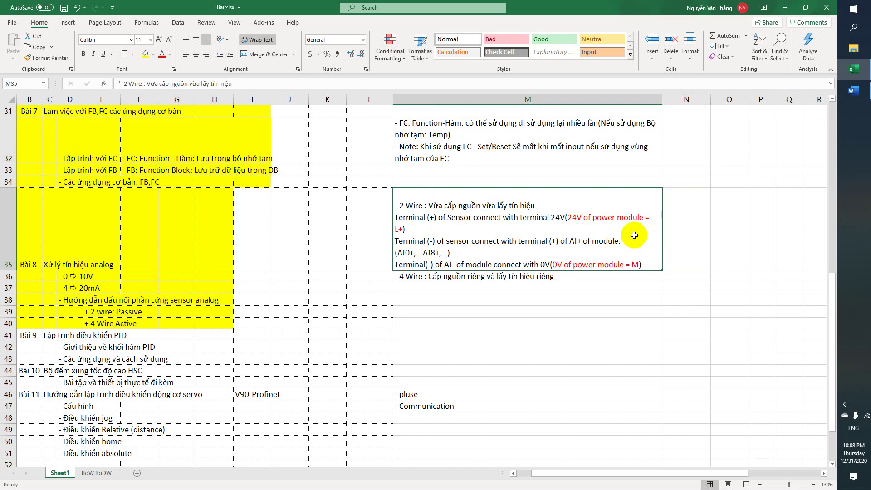
Step: Review the 2-wire terminal connections in M35 line by line, including the red power module notes
{"action": "double_click", "coordinate": [441, 218]}
{"action": "left_click", "coordinate": [427, 229]}
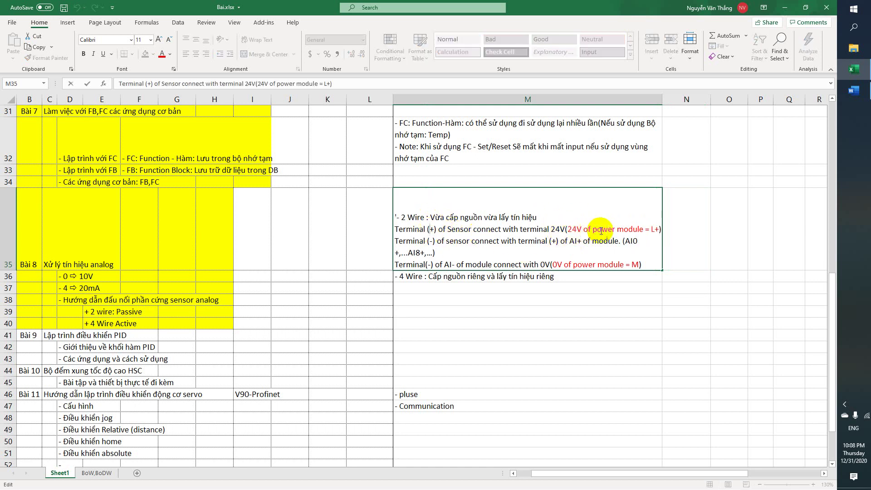
{"action": "left_click_drag", "start_coordinate": [568, 229], "coordinate": [657, 229]}
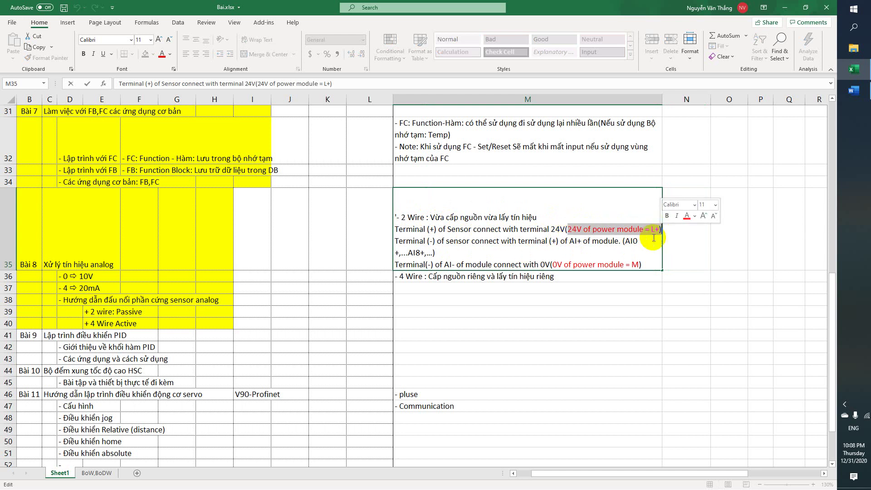
{"action": "left_click", "coordinate": [622, 230]}
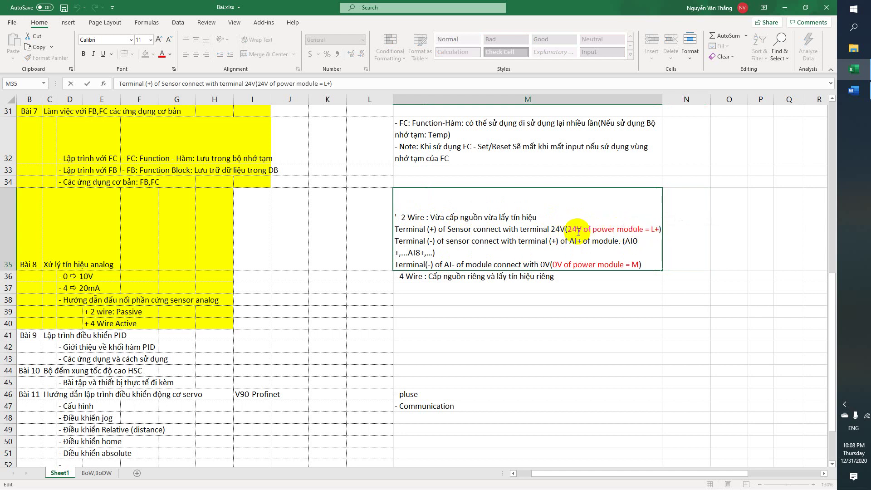
{"action": "left_click_drag", "start_coordinate": [426, 241], "coordinate": [597, 243]}
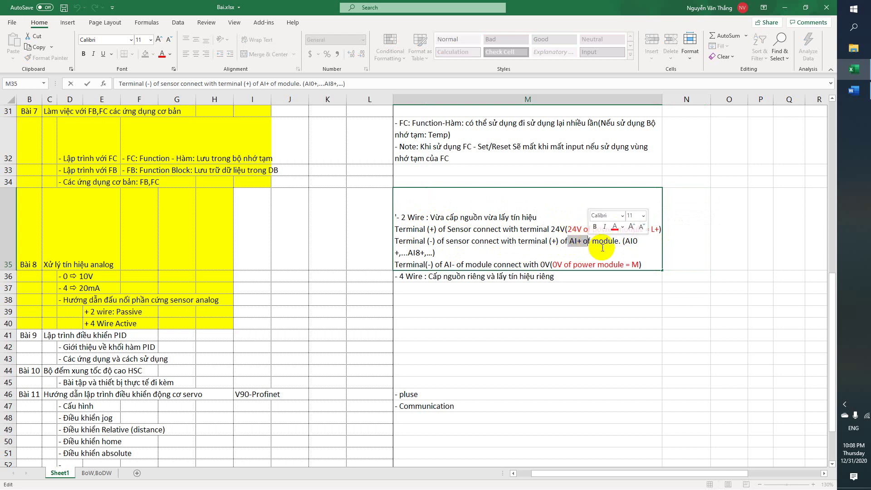
{"action": "left_click", "coordinate": [606, 249]}
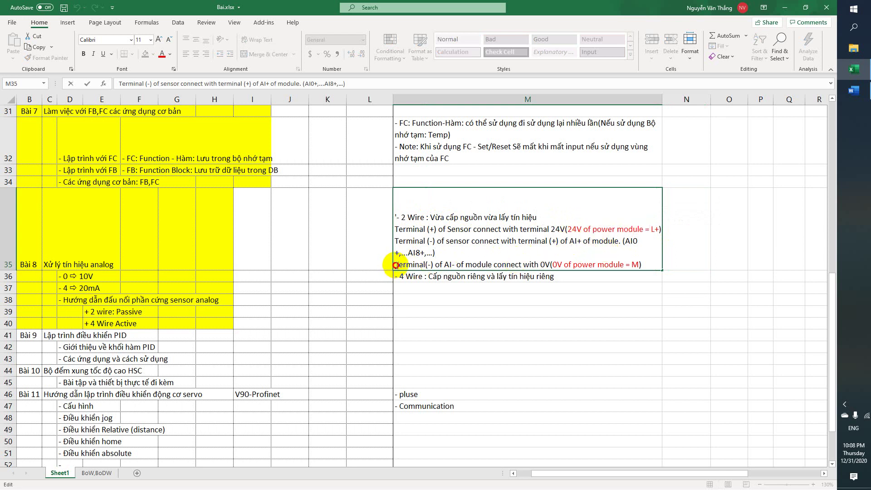
{"action": "left_click_drag", "start_coordinate": [396, 266], "coordinate": [456, 265]}
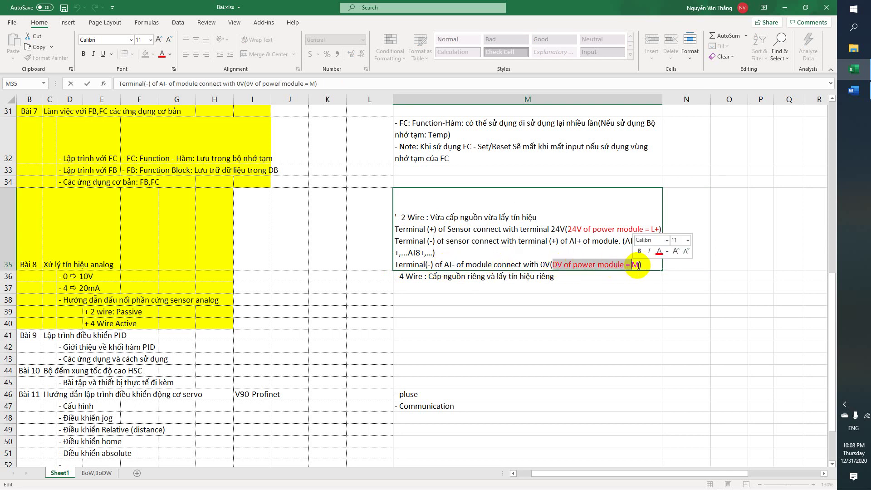
{"action": "left_click", "coordinate": [703, 274]}
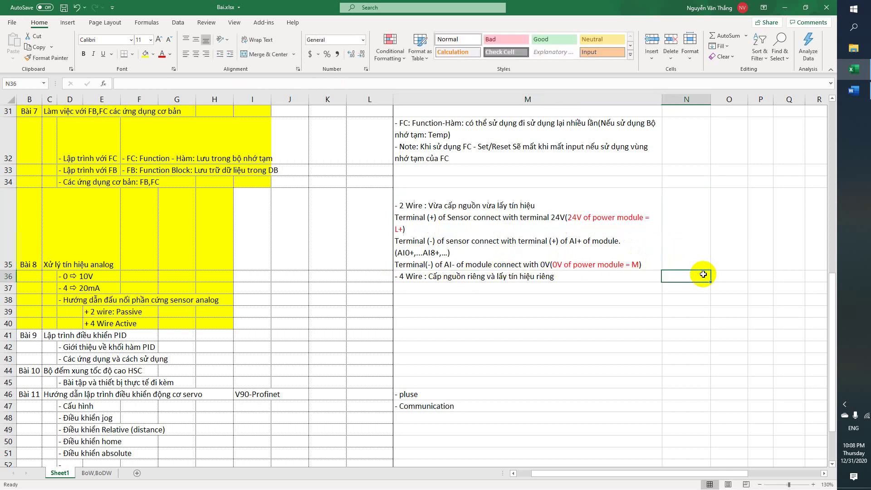
Step: Add the line "Terminal (+) of sensor connect with AI+ of module" below the 4 Wire note in M36
{"action": "double_click", "coordinate": [584, 276]}
{"action": "key", "text": "alt+Return"}
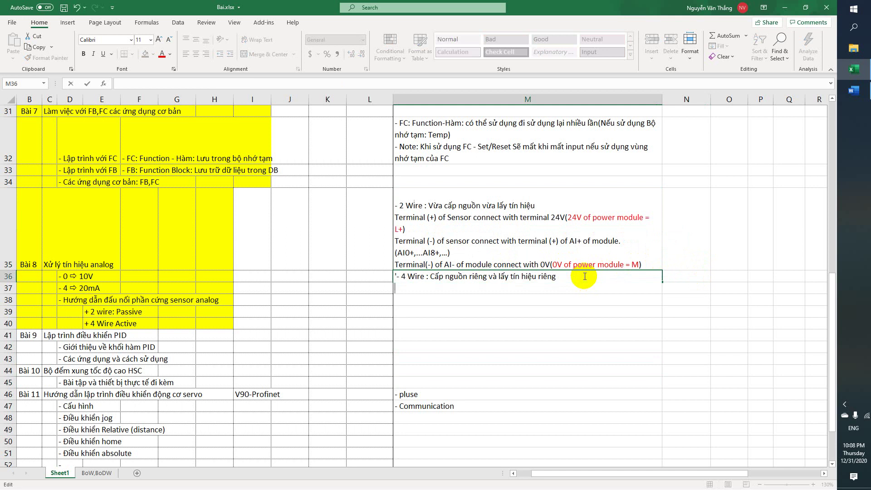
{"action": "type", "text": "+"}
{"action": "type", "text": "erminal"}
{"action": "type", "text": " +"}
{"action": "type", "text": ")"}
{"action": "key", "text": "Left"}
{"action": "key", "text": "Left"}
{"action": "type", "text": "(+) of sens"}
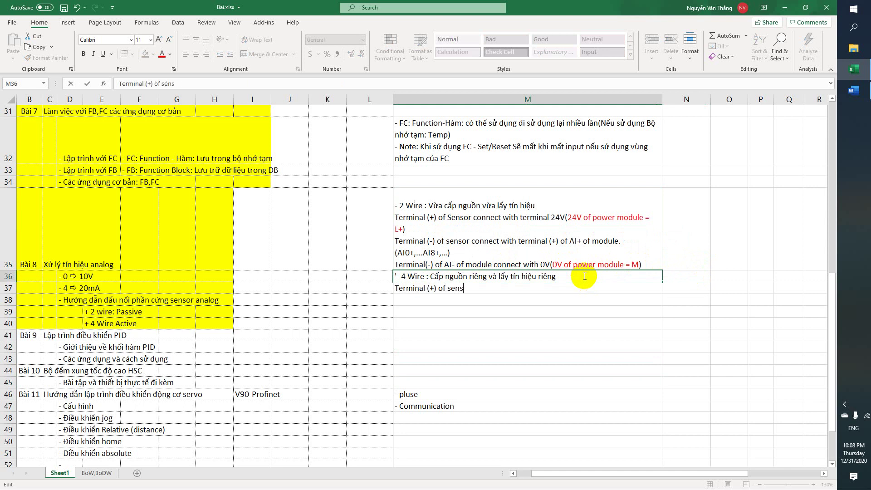
{"action": "type", "text": "or connect with AI+ "}
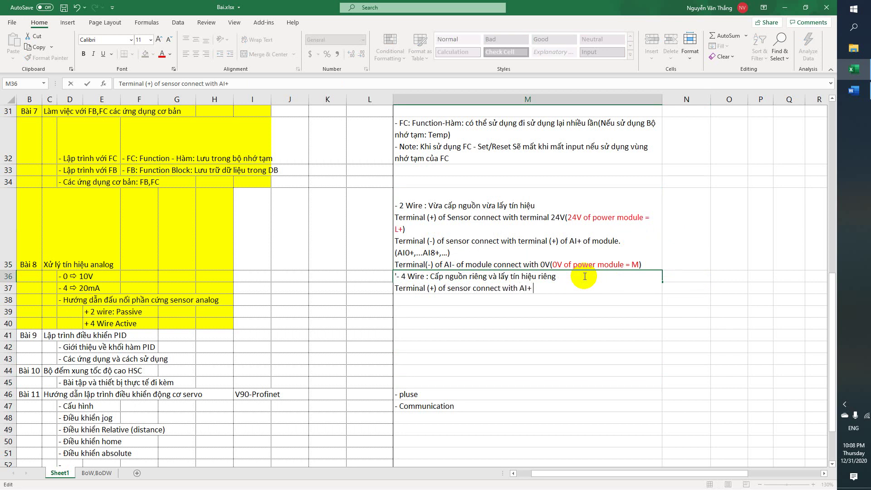
{"action": "type", "text": "of module"}
Step: Add a further line "Terminal(-) of sensor connect with AI- of module" to M36 and finish editing the cell
{"action": "key", "text": "alt+Return"}
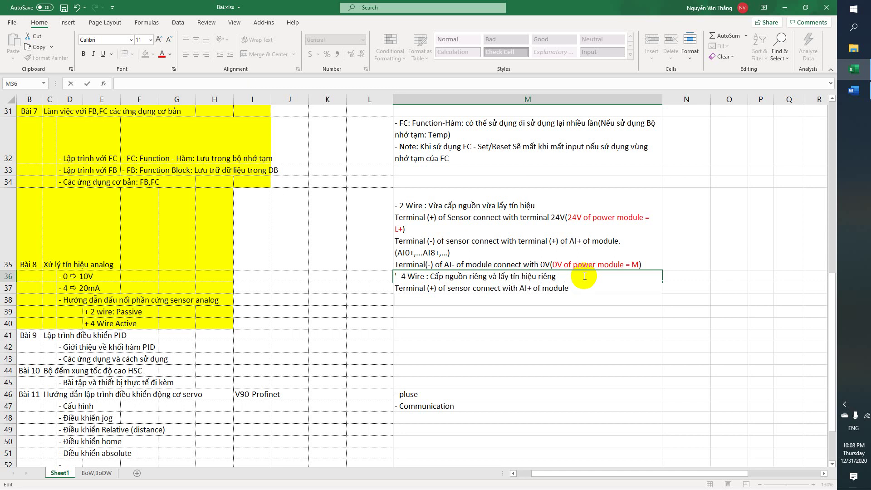
{"action": "type", "text": "Terminal(-) of s"}
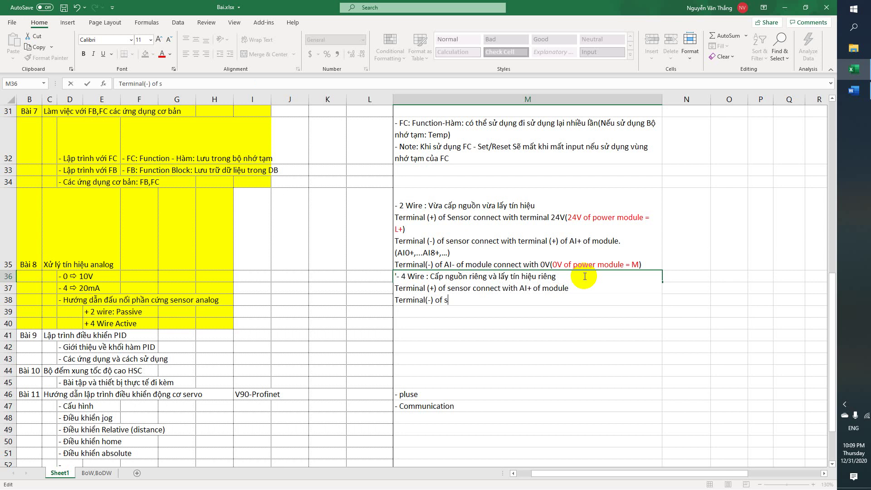
{"action": "type", "text": "ensor connect w"}
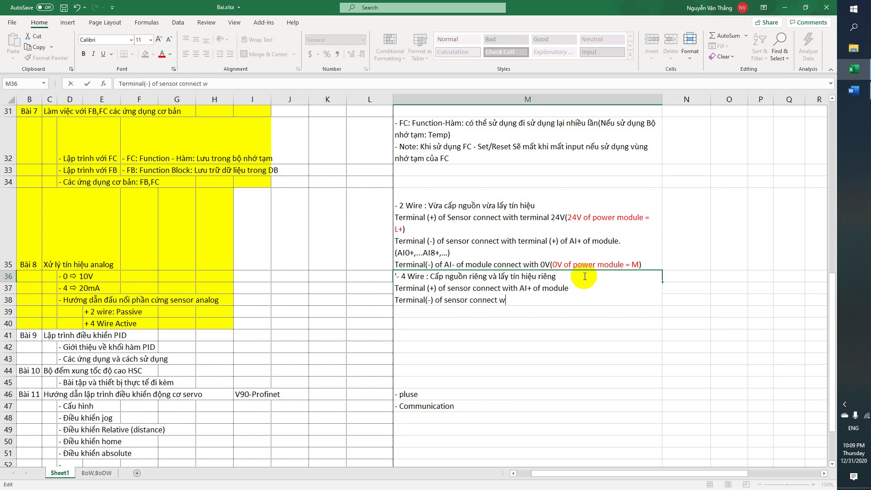
{"action": "type", "text": "ith AI- of module"}
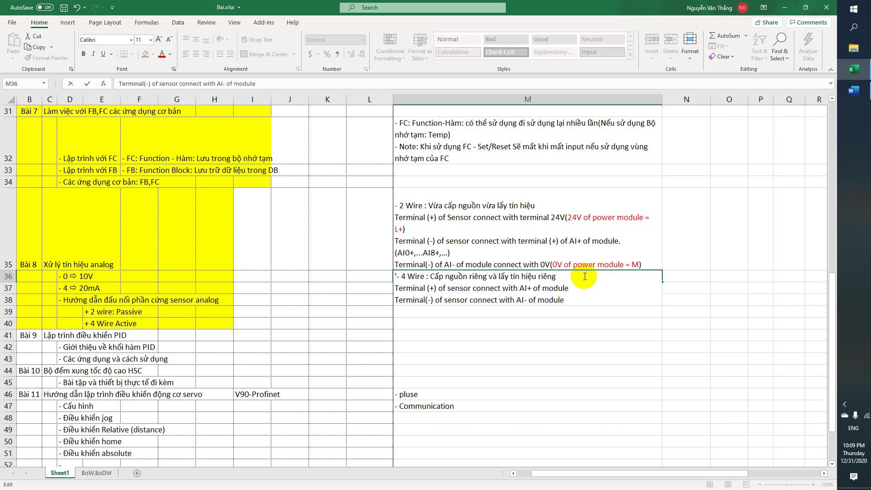
{"action": "key", "text": "ctrl+Return"}
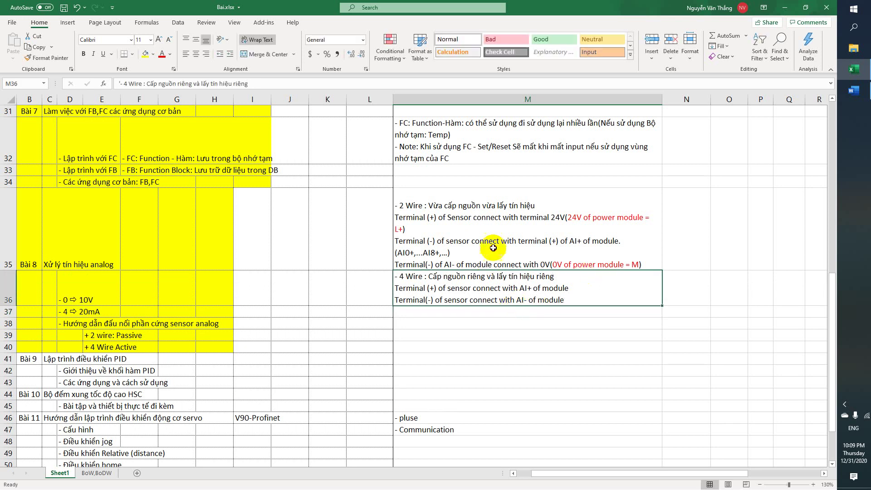
Step: Review the 2-wire and 4-wire terminal connection notes in M35 and M36 together
{"action": "mouse_move", "coordinate": [493, 248]}
{"action": "left_mouse_down"}
{"action": "mouse_move", "coordinate": [521, 296]}
{"action": "mouse_move", "coordinate": [626, 235]}
{"action": "mouse_move", "coordinate": [521, 216]}
{"action": "mouse_move", "coordinate": [477, 287]}
{"action": "left_mouse_up"}
{"action": "left_click_drag", "start_coordinate": [524, 236], "coordinate": [493, 295]}
{"action": "scroll", "coordinate": [493, 286], "scroll_direction": "down", "scroll_amount": 1}
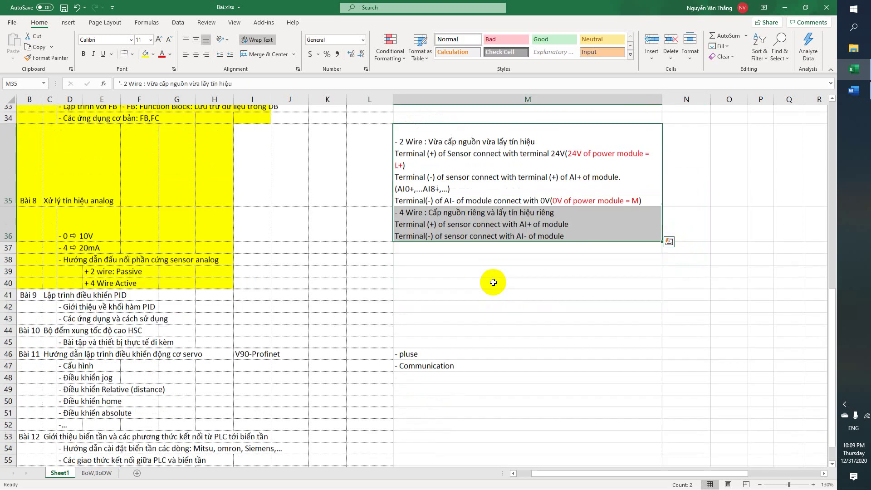
{"action": "scroll", "coordinate": [494, 284], "scroll_direction": "up", "scroll_amount": 1}
{"action": "left_click_drag", "start_coordinate": [497, 255], "coordinate": [500, 288]}
{"action": "left_click", "coordinate": [501, 247]}
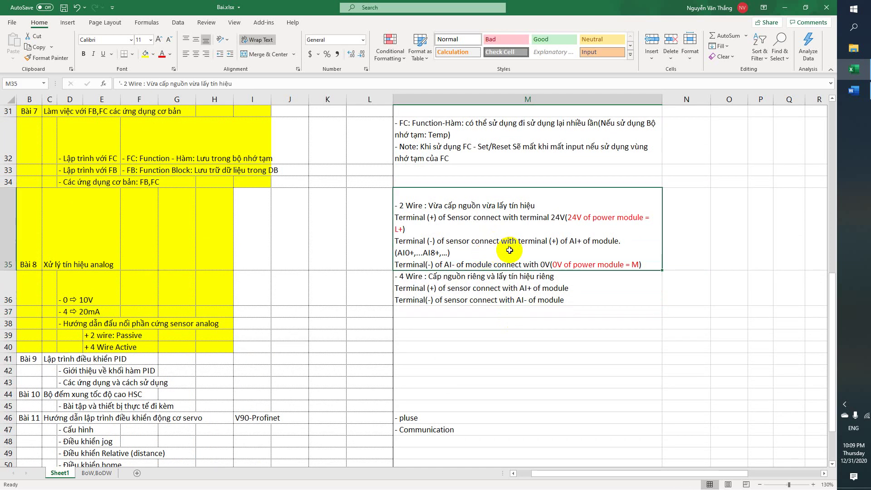
{"action": "left_click_drag", "start_coordinate": [494, 265], "coordinate": [546, 284]}
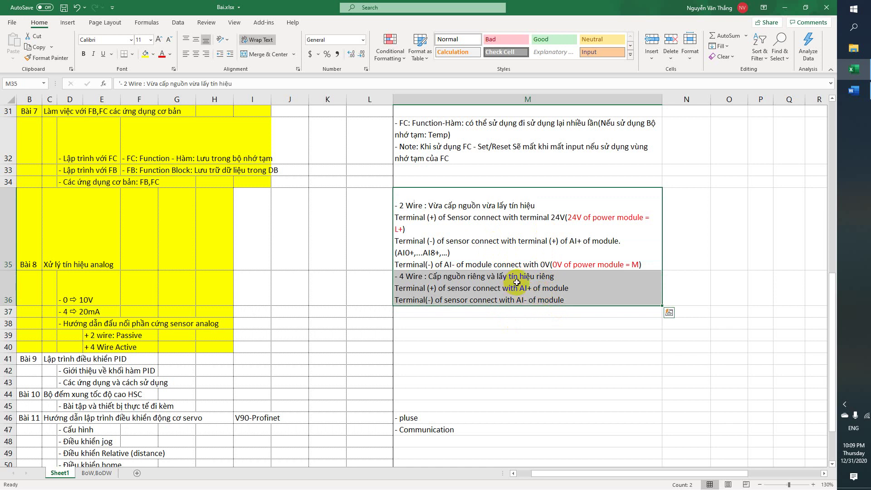
{"action": "left_click_drag", "start_coordinate": [583, 239], "coordinate": [559, 284]}
{"action": "left_click", "coordinate": [517, 324]}
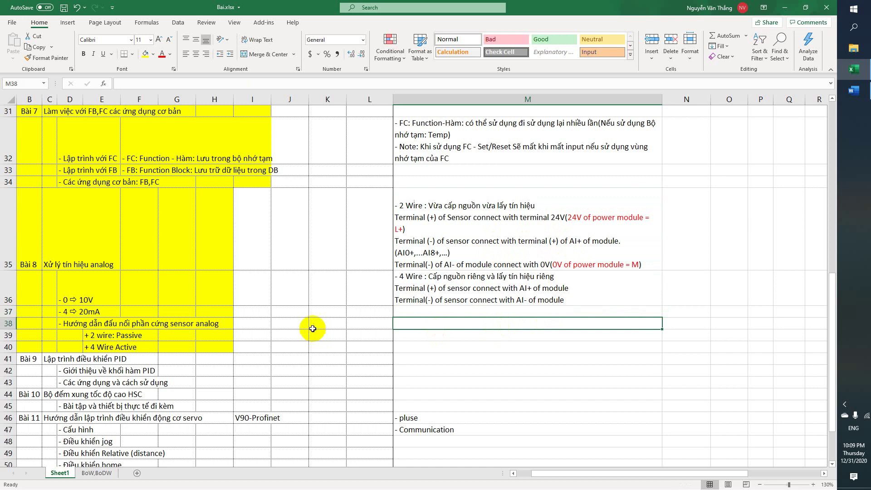
Step: Merge and center L35:L36, enter "AI" in the merged cell, and align it to the vertical middle
{"action": "left_click_drag", "start_coordinate": [369, 246], "coordinate": [369, 288]}
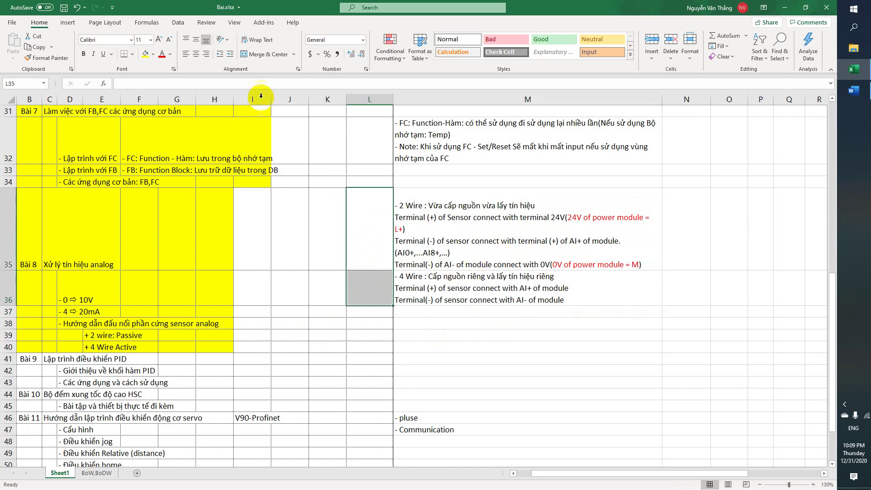
{"action": "left_click", "coordinate": [257, 55]}
{"action": "type", "text": "AI"}
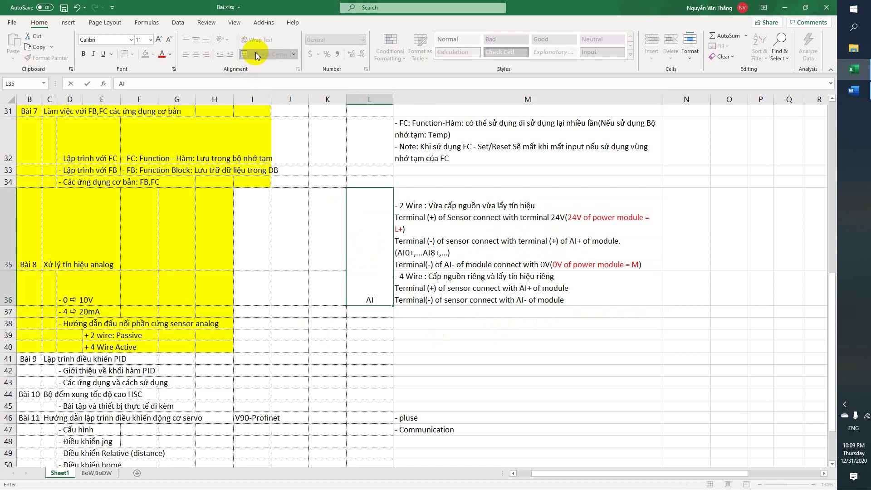
{"action": "key", "text": "Return"}
{"action": "left_click", "coordinate": [345, 215]}
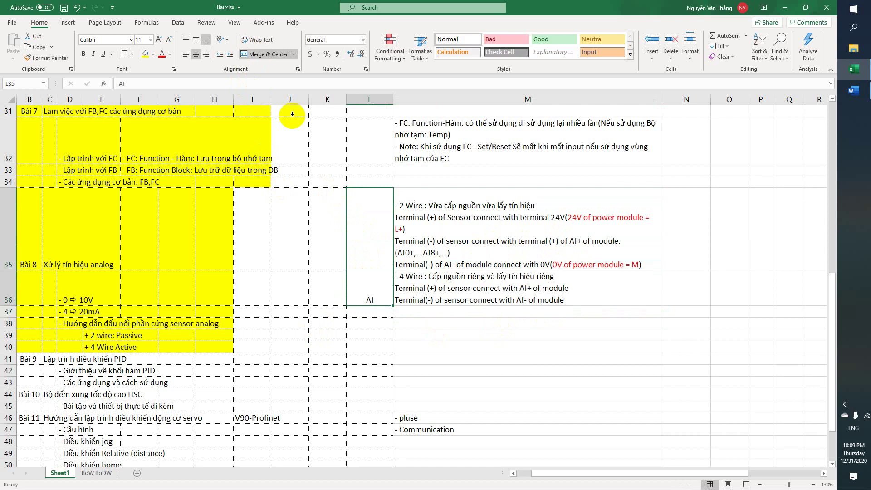
{"action": "left_click", "coordinate": [196, 40]}
{"action": "left_click", "coordinate": [484, 320]}
Step: Enter "AO" in L37 and the terminal note "AO+, AO-" in M37
{"action": "left_click", "coordinate": [369, 311]}
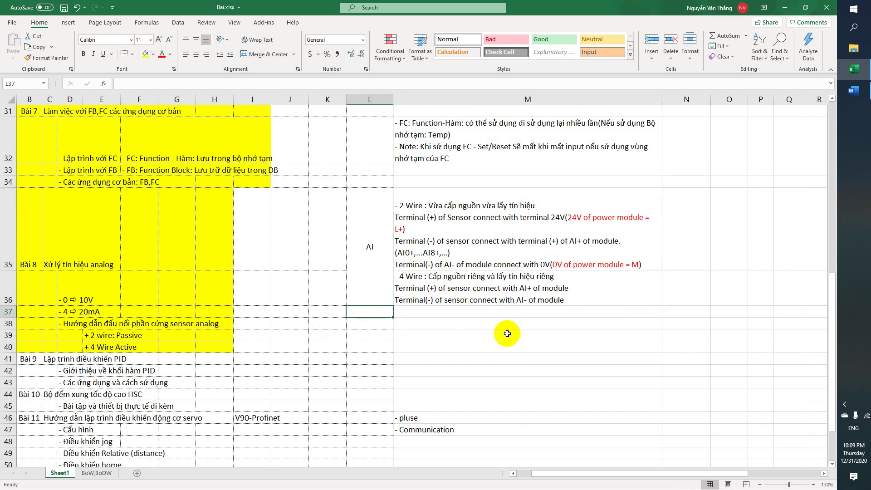
{"action": "type", "text": "AO"}
{"action": "key", "text": "Tab"}
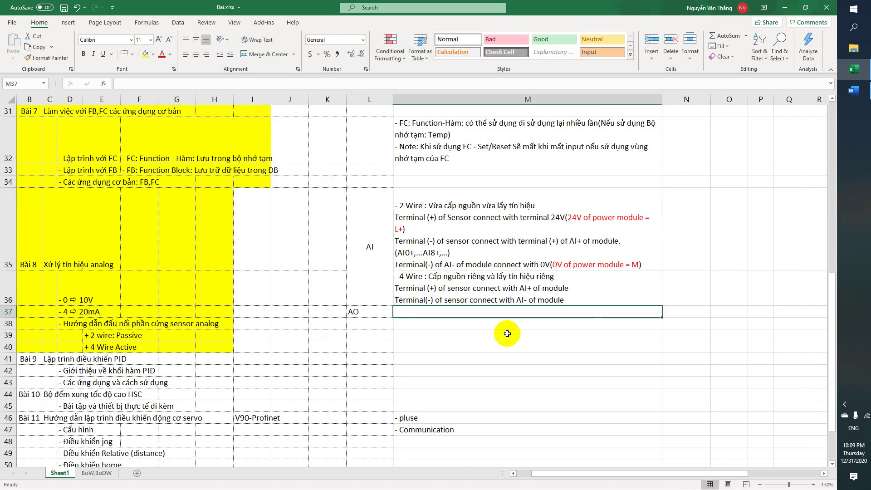
{"action": "type", "text": "AQ+, AO-"}
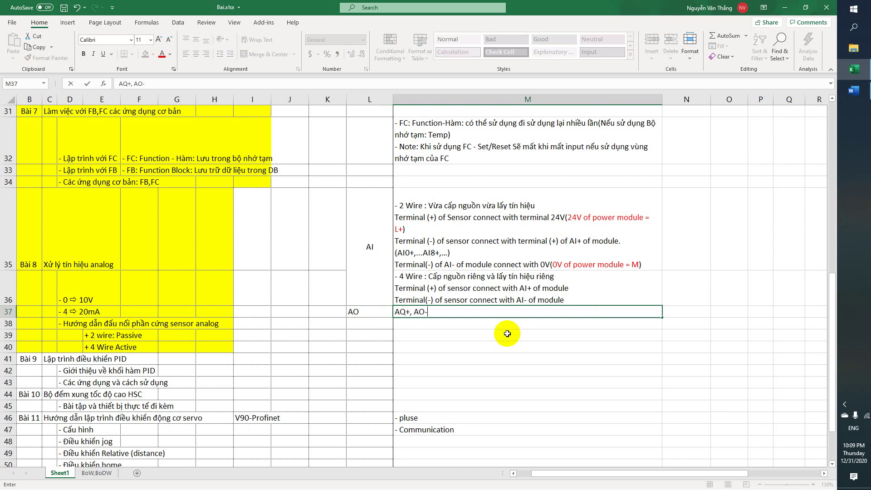
{"action": "key", "text": "Left"}
{"action": "left_click", "coordinate": [405, 311]}
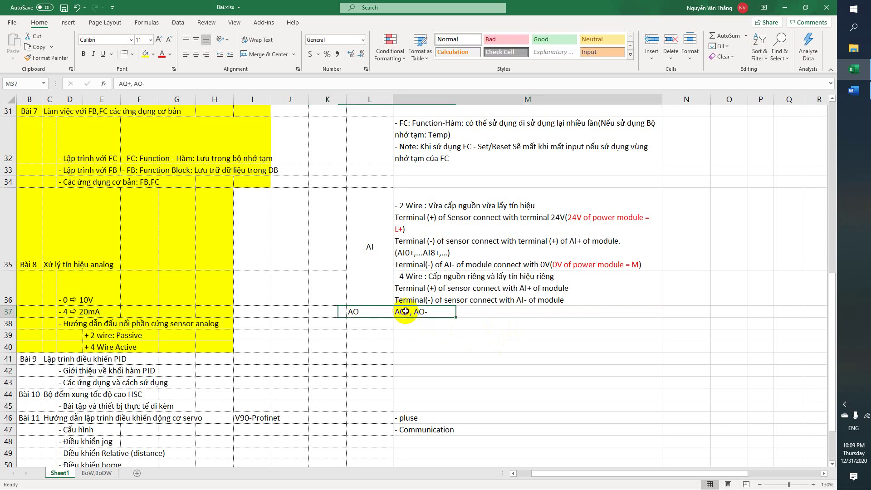
{"action": "double_click", "coordinate": [405, 311]}
{"action": "key", "text": "BackSpace"}
{"action": "key", "text": "Return"}
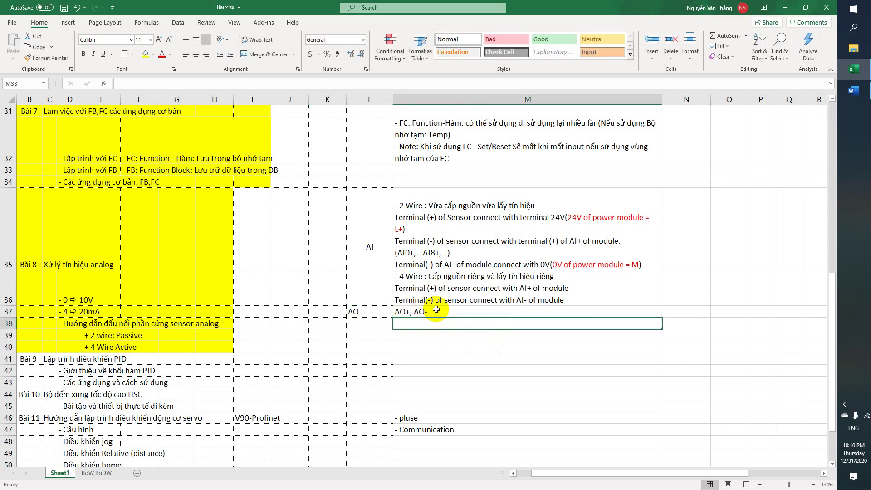
{"action": "left_click", "coordinate": [439, 313]}
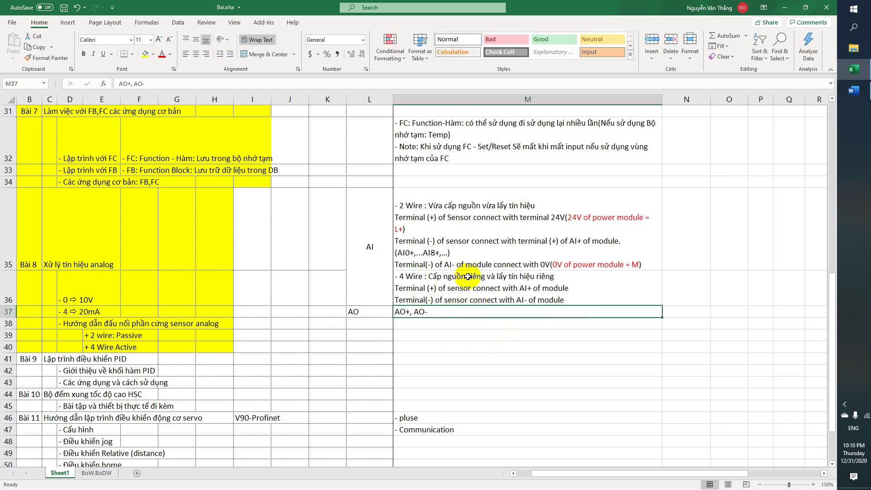
Step: Find TIA Portal V16 on the computer and launch it
{"action": "key", "text": "super"}
{"action": "type", "text": "tia"}
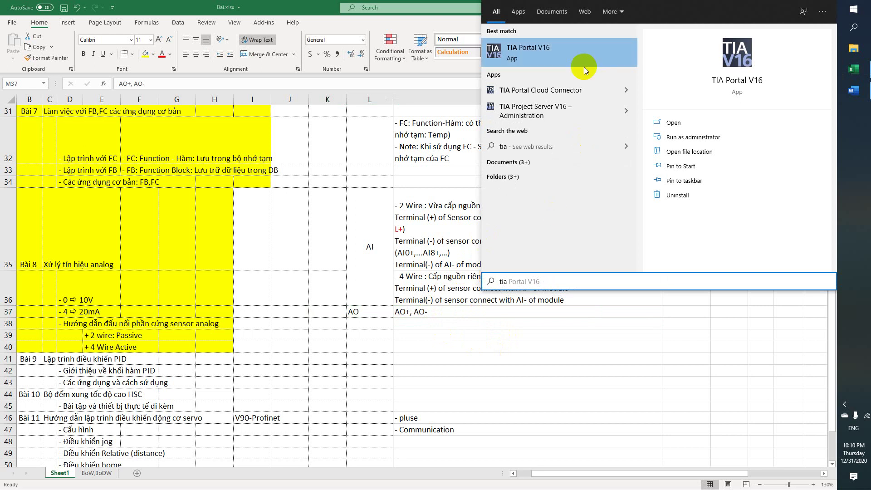
{"action": "left_click", "coordinate": [560, 61]}
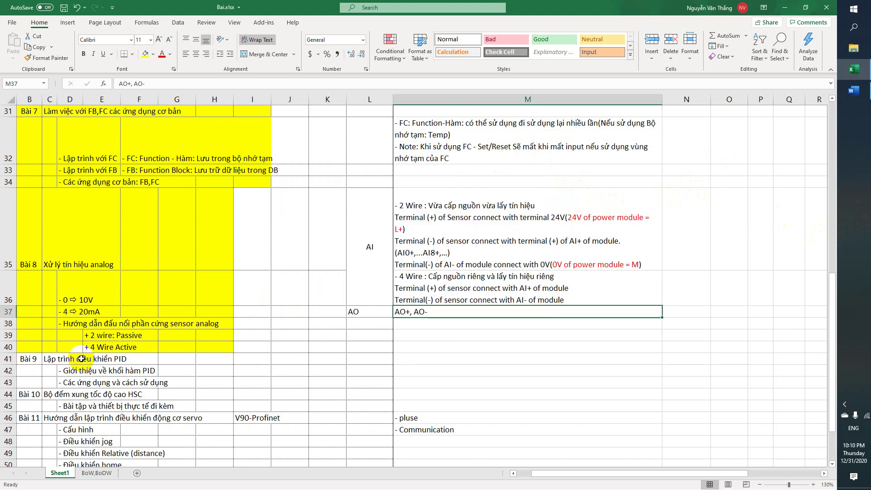
{"action": "left_click", "coordinate": [64, 359]}
{"action": "scroll", "coordinate": [64, 358], "scroll_direction": "down", "scroll_amount": 2}
{"action": "scroll", "coordinate": [68, 327], "scroll_direction": "up", "scroll_amount": 1}
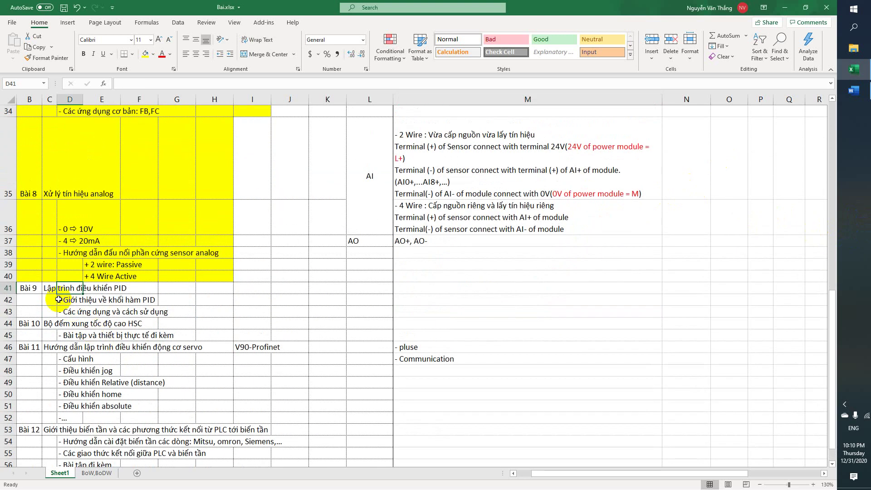
{"action": "left_click", "coordinate": [44, 290]}
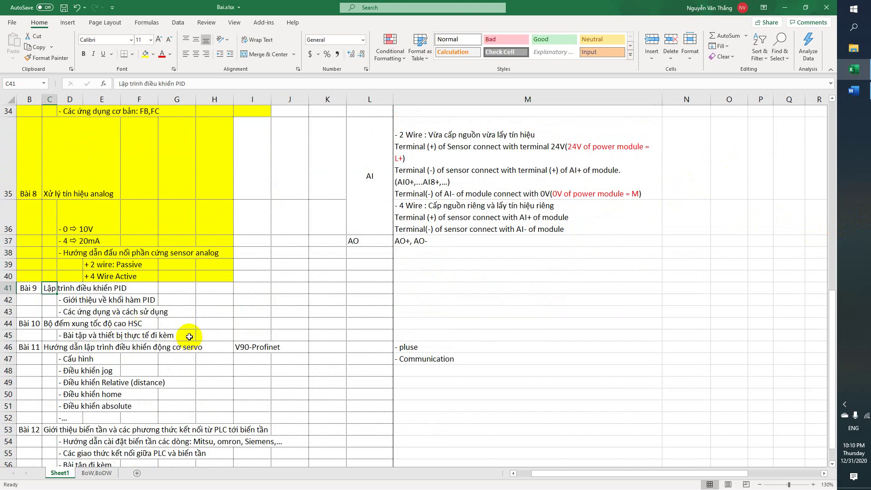
{"action": "left_click", "coordinate": [68, 300]}
{"action": "left_click_drag", "start_coordinate": [47, 288], "coordinate": [270, 314]}
Step: Switch to TIA Portal and begin a new project with the path D:\4. YS\1. PLC S71200\8. S8\1. Project
{"action": "left_click", "coordinate": [853, 113]}
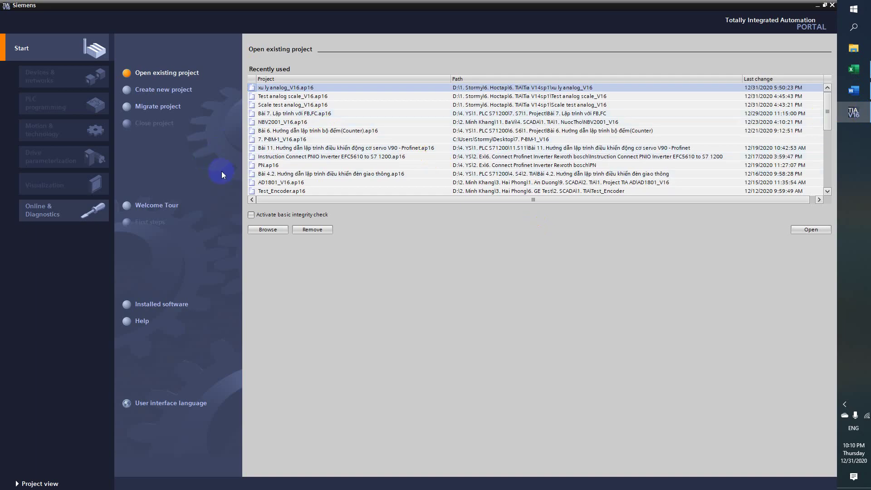
{"action": "left_click", "coordinate": [266, 229]}
{"action": "left_click", "coordinate": [150, 90]}
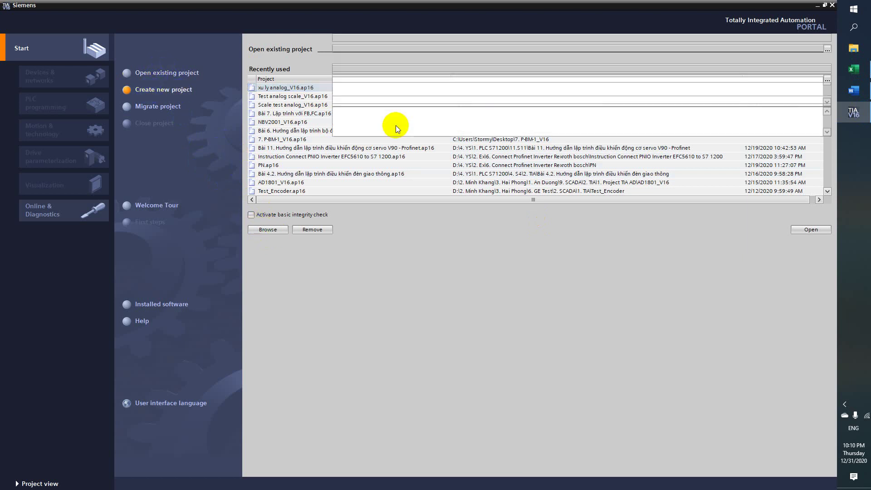
{"action": "left_click", "coordinate": [827, 79]}
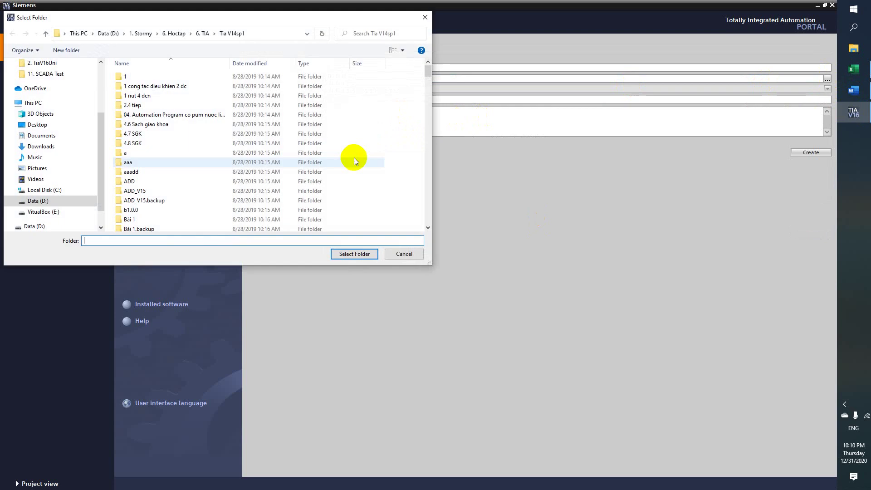
{"action": "left_click", "coordinate": [37, 105]}
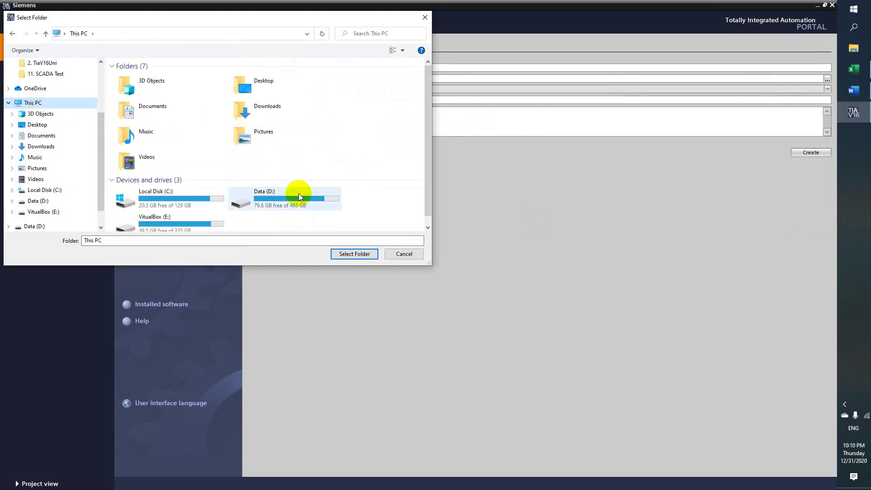
{"action": "double_click", "coordinate": [295, 194]}
{"action": "double_click", "coordinate": [134, 108]}
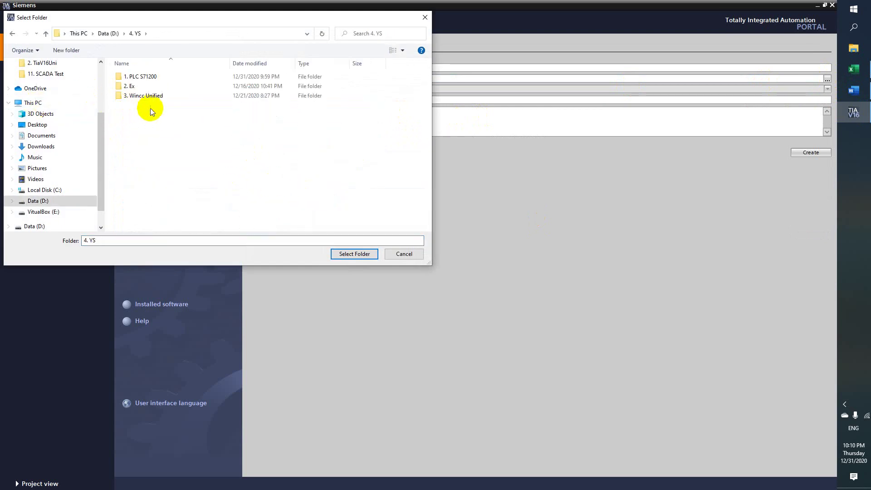
{"action": "double_click", "coordinate": [151, 77]}
{"action": "double_click", "coordinate": [130, 142]}
{"action": "left_click", "coordinate": [136, 77]}
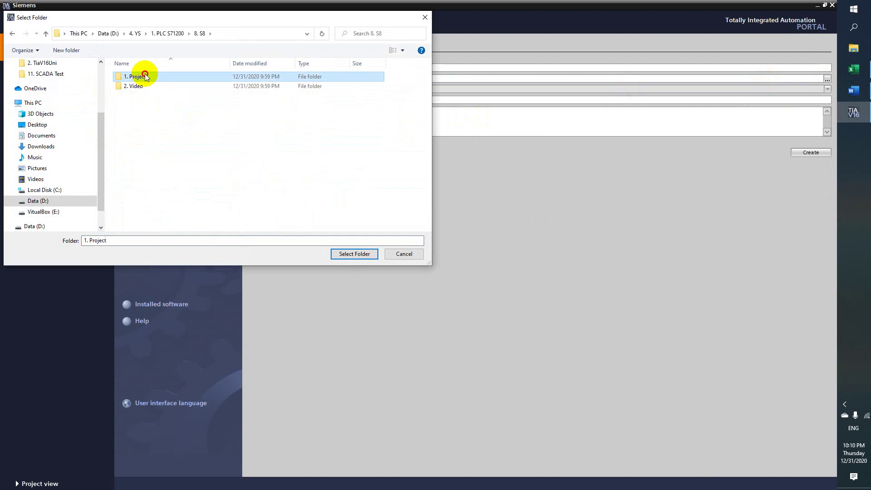
{"action": "left_click", "coordinate": [354, 254]}
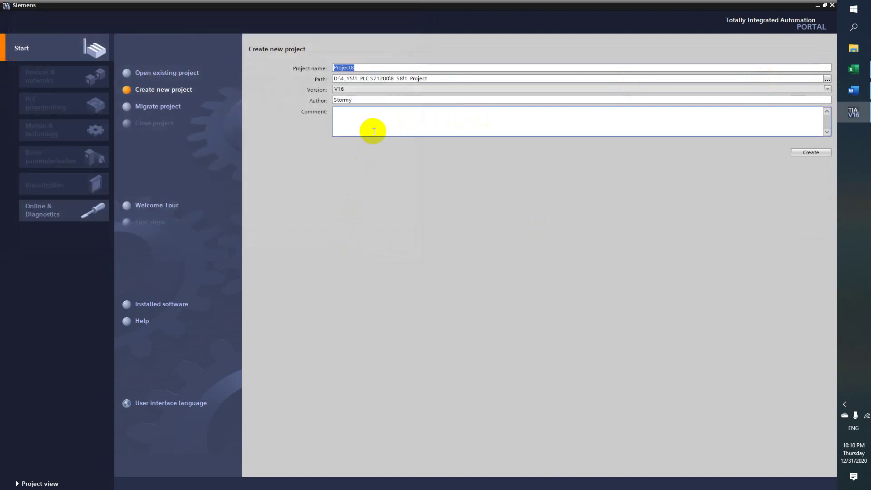
Step: Name the new project "Bài 8. Xử lý tín hiệu analog" and create it
{"action": "type", "text": "Baì"}
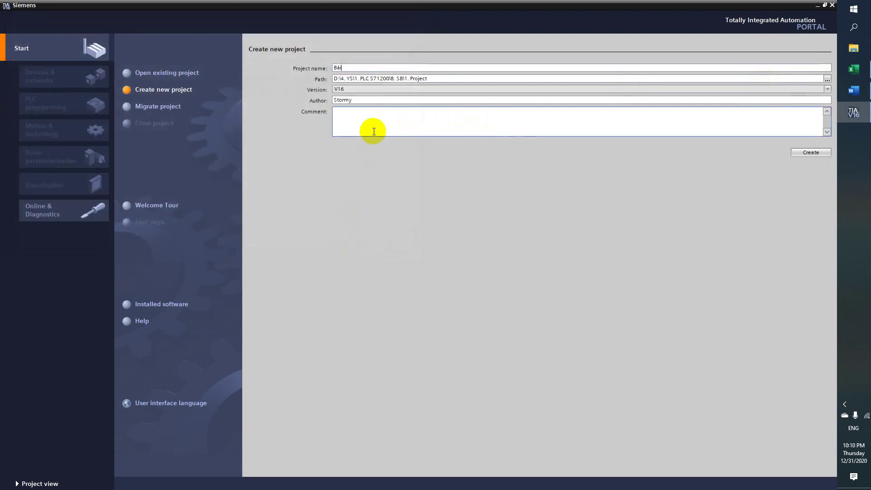
{"action": "type", "text": " 8"}
{"action": "type", "text": ". Xủử ly"}
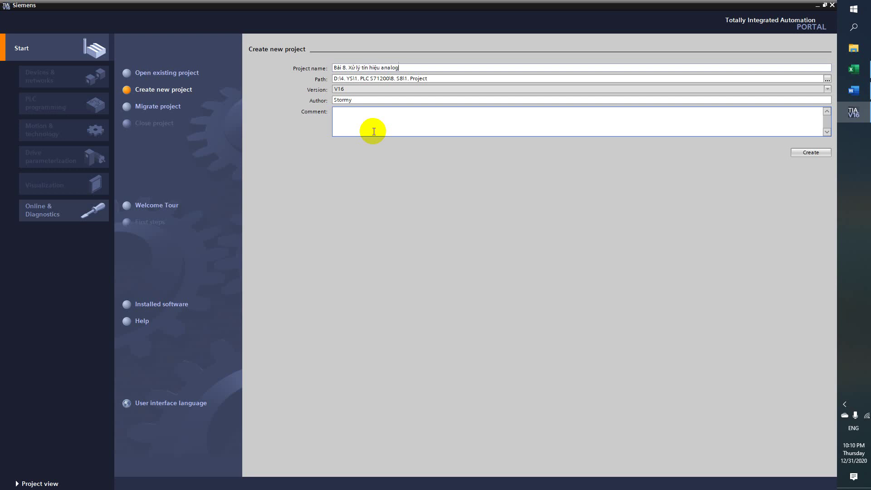
{"action": "key", "text": "Return"}
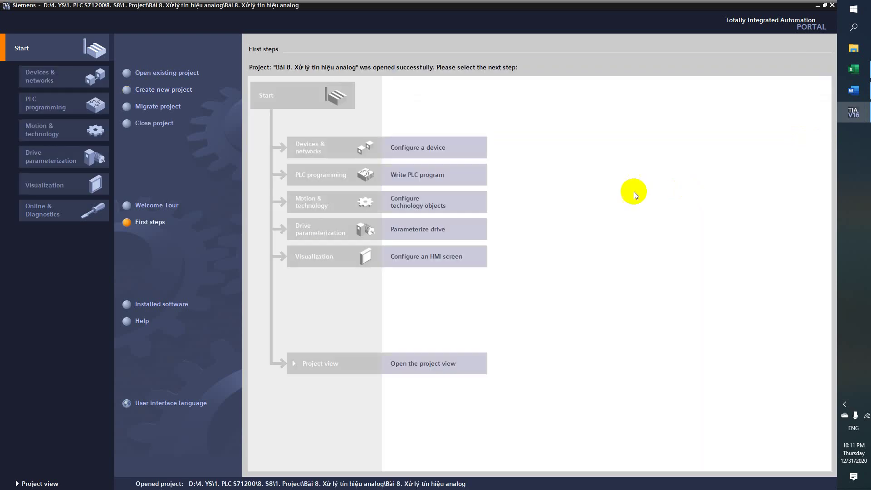
Step: Open the project view and add an Unspecified CPU 1200 (6ES7 2XX-XXXXX-XXXX) controller from the SIMATIC S7-1200 family
{"action": "left_click", "coordinate": [416, 362]}
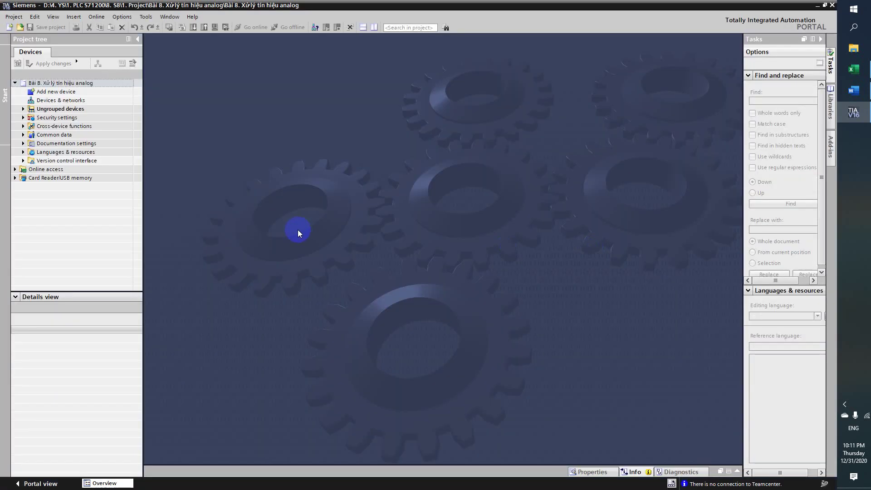
{"action": "left_click", "coordinate": [58, 93]}
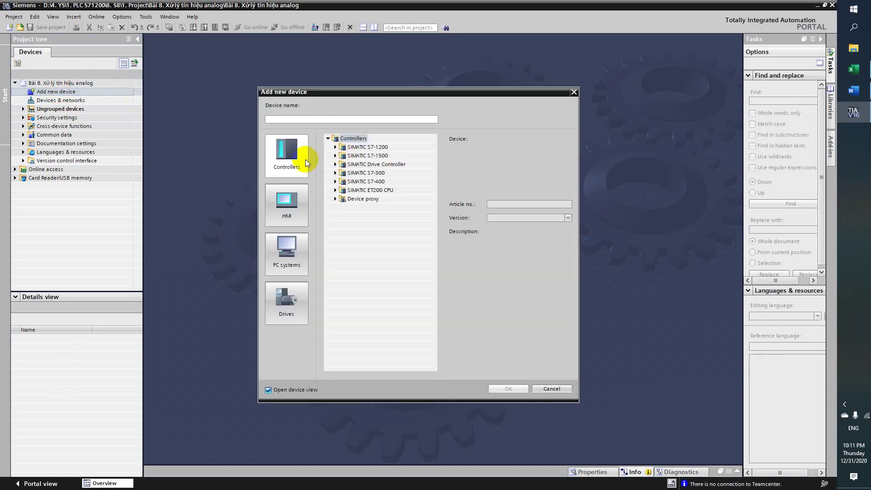
{"action": "left_click", "coordinate": [335, 147]}
{"action": "left_click", "coordinate": [342, 155]}
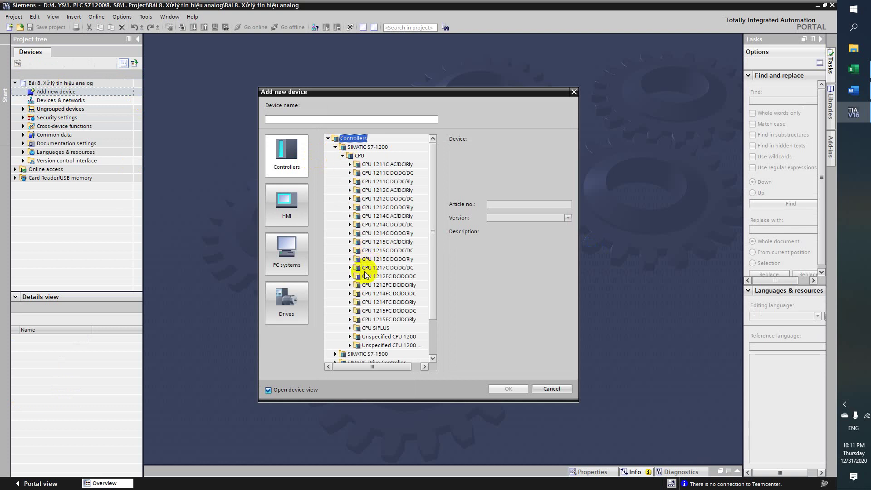
{"action": "left_click", "coordinate": [350, 336]}
{"action": "left_click", "coordinate": [387, 345]}
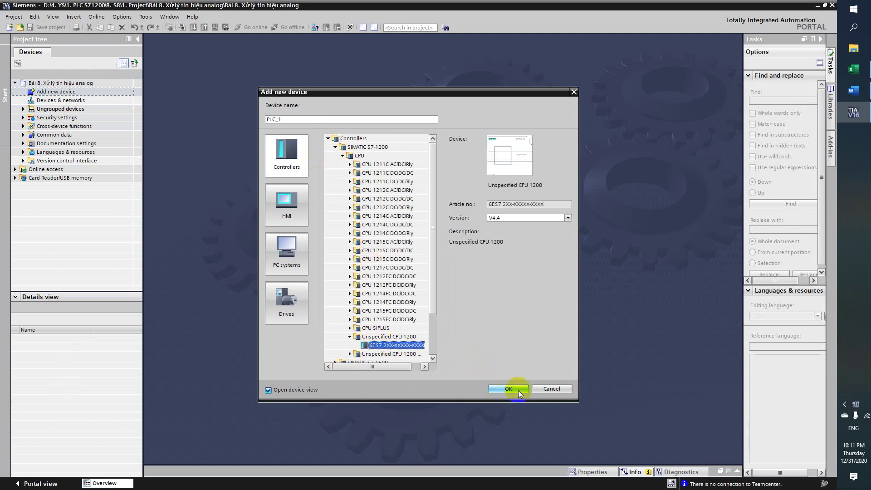
{"action": "left_click", "coordinate": [512, 388]}
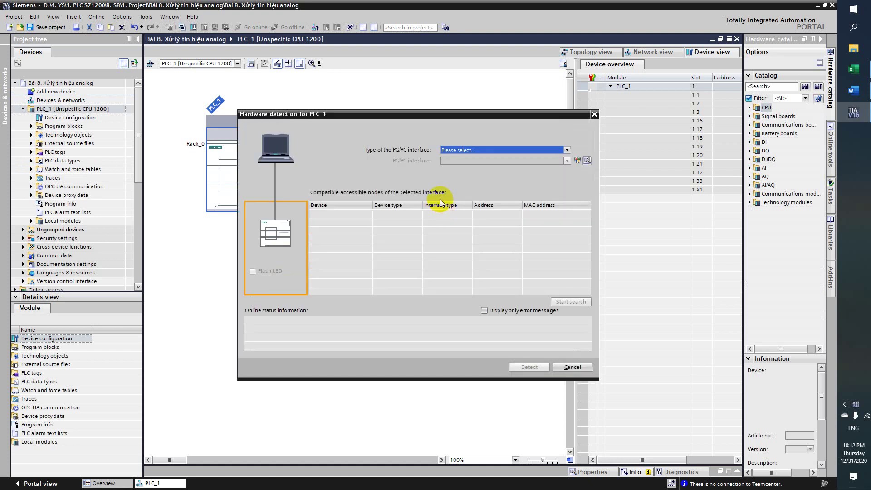
Step: Search for the PLC over PN/IE with the Intel(R) Ethernet Connection I217-LM interface and detect the hardware configuration of plc_1
{"action": "left_click", "coordinate": [475, 154]}
{"action": "left_click", "coordinate": [472, 159]}
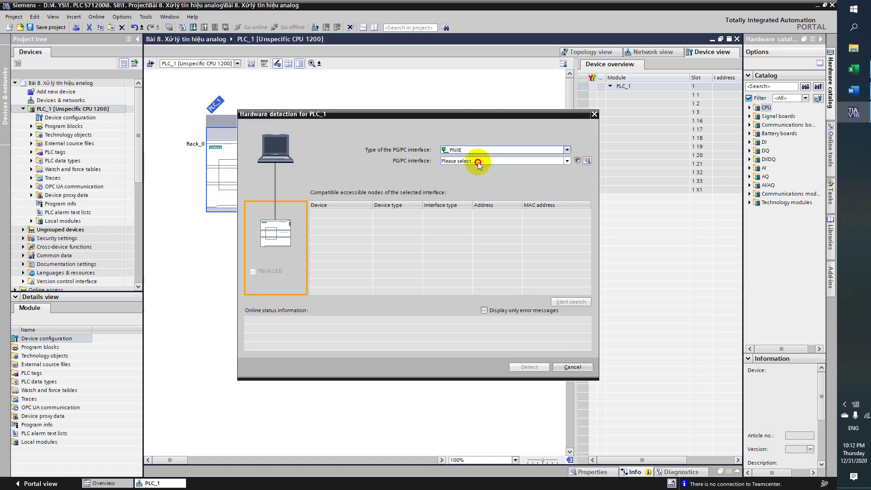
{"action": "left_click", "coordinate": [476, 161]}
{"action": "left_click", "coordinate": [494, 178]}
{"action": "left_click", "coordinate": [569, 302]}
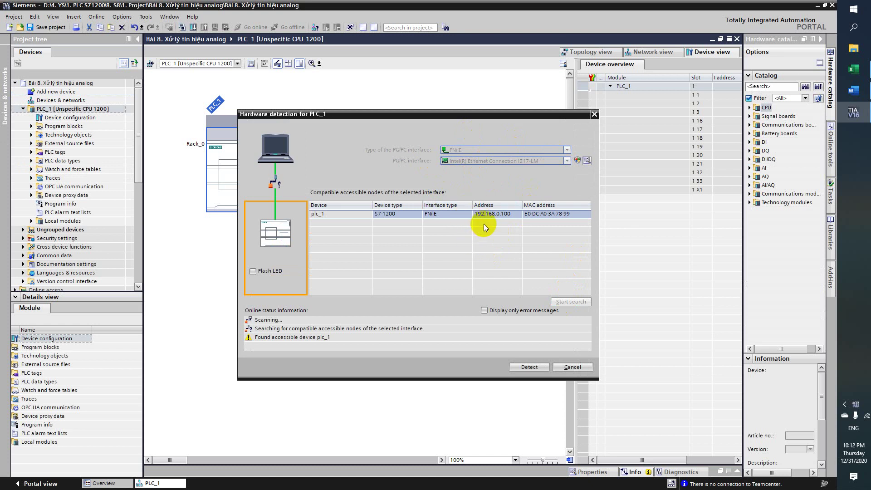
{"action": "left_click", "coordinate": [533, 368]}
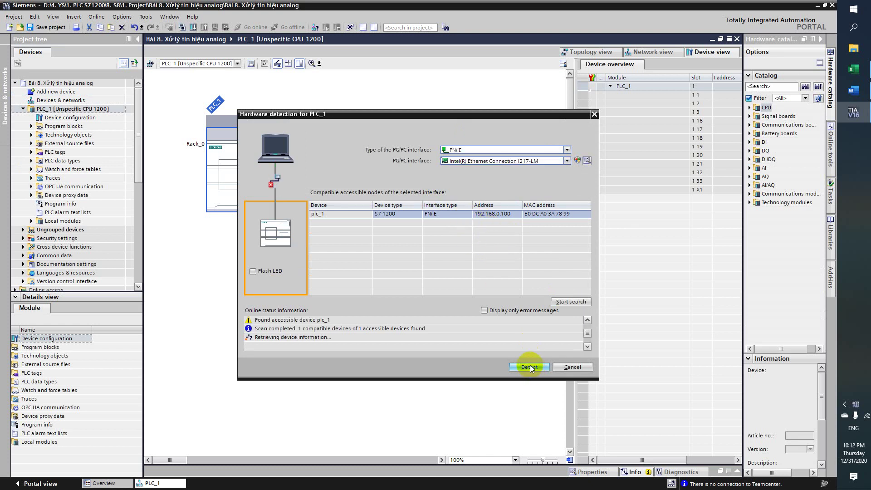
Step: Open the Windows Ethernet settings and display the list of network adapters
{"action": "right_click", "coordinate": [865, 416]}
{"action": "left_click", "coordinate": [794, 442]}
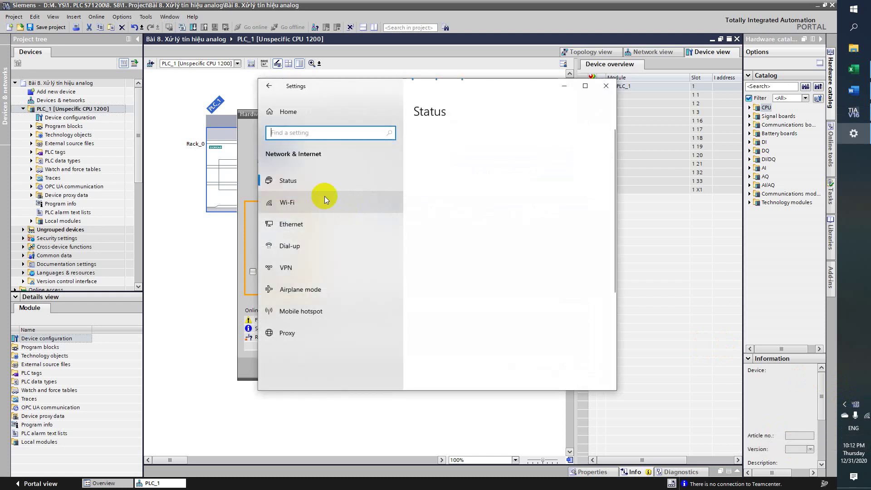
{"action": "left_click", "coordinate": [290, 226]}
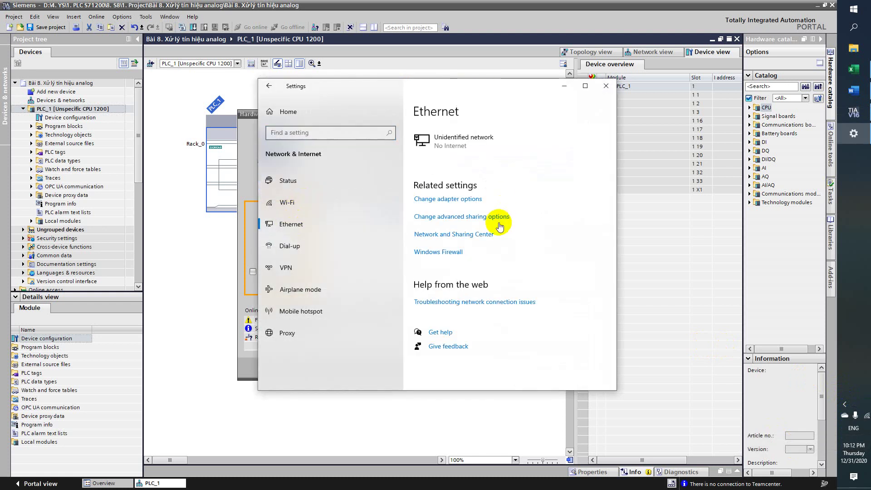
{"action": "left_click", "coordinate": [467, 196]}
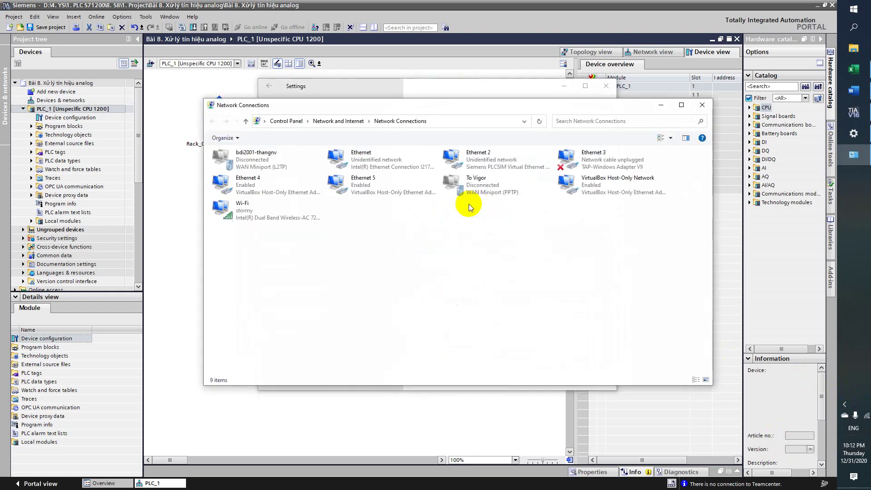
Step: Set the IPv4 address of the Intel(R) Ethernet Connection I217-LM adapter to 192.168.0.200 and return to the hardware detection in TIA Portal
{"action": "left_click", "coordinate": [380, 159]}
{"action": "right_click", "coordinate": [399, 153]}
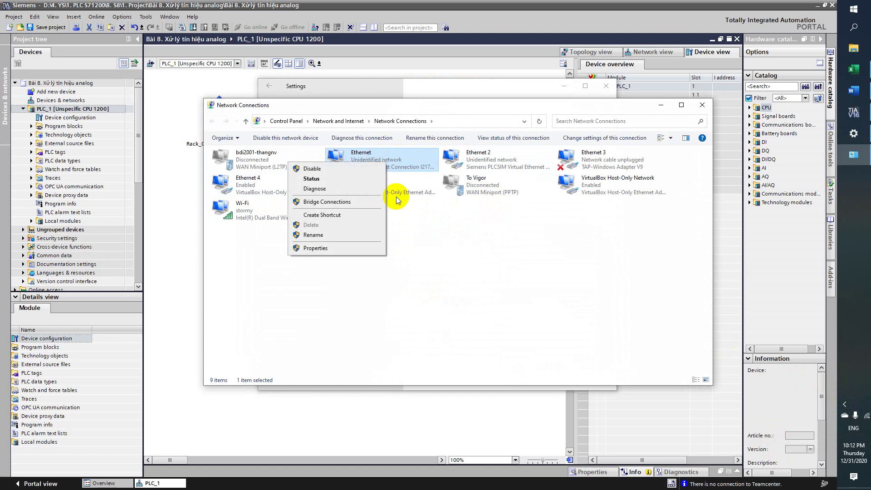
{"action": "left_click", "coordinate": [350, 251]}
{"action": "double_click", "coordinate": [326, 264]}
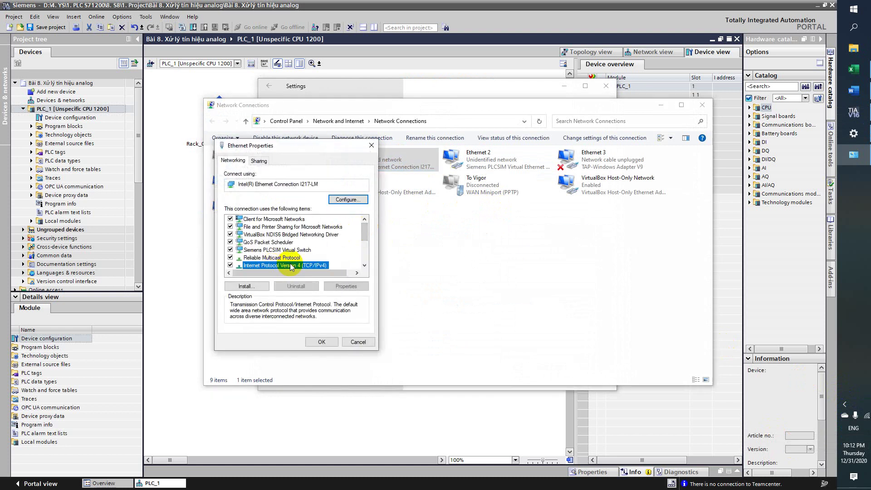
{"action": "double_click", "coordinate": [331, 257]}
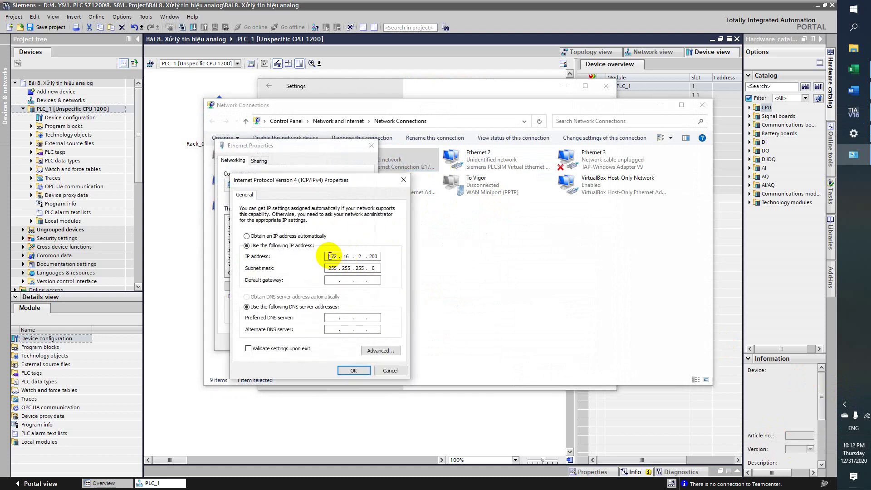
{"action": "type", "text": "192 . 1"}
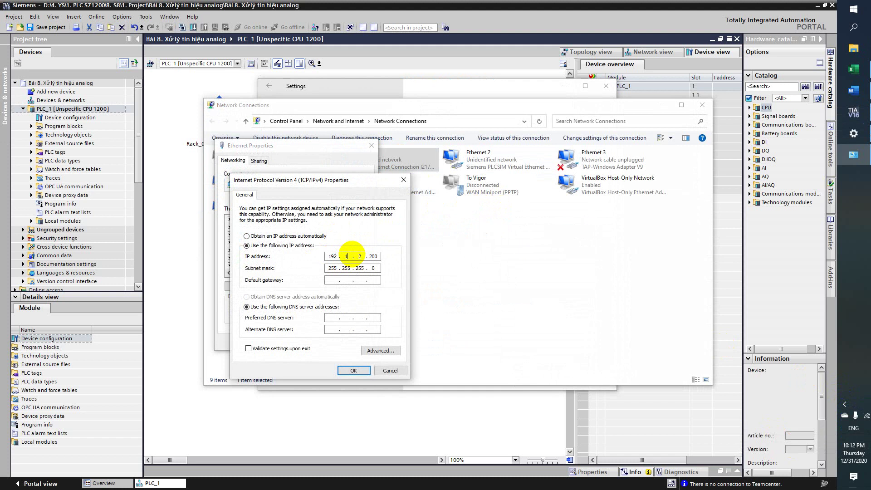
{"action": "type", "text": "68 . 0"}
{"action": "left_click", "coordinate": [354, 370]}
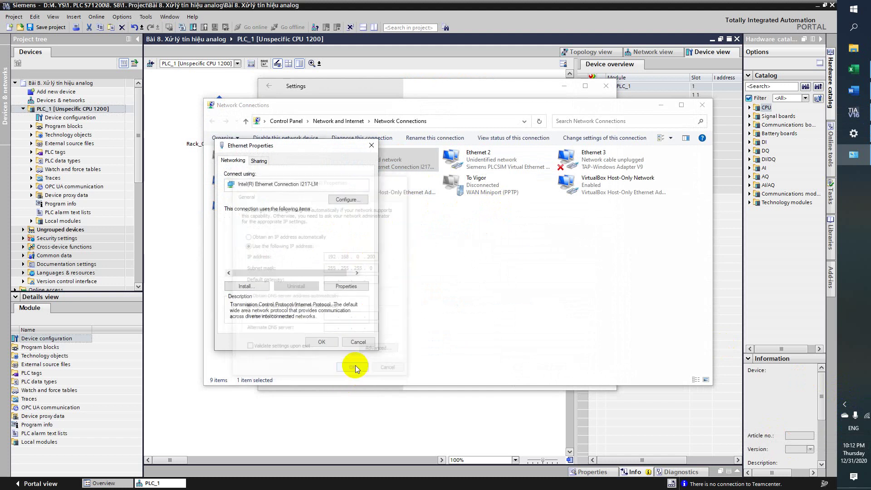
{"action": "left_click", "coordinate": [321, 342]}
{"action": "left_click", "coordinate": [702, 104]}
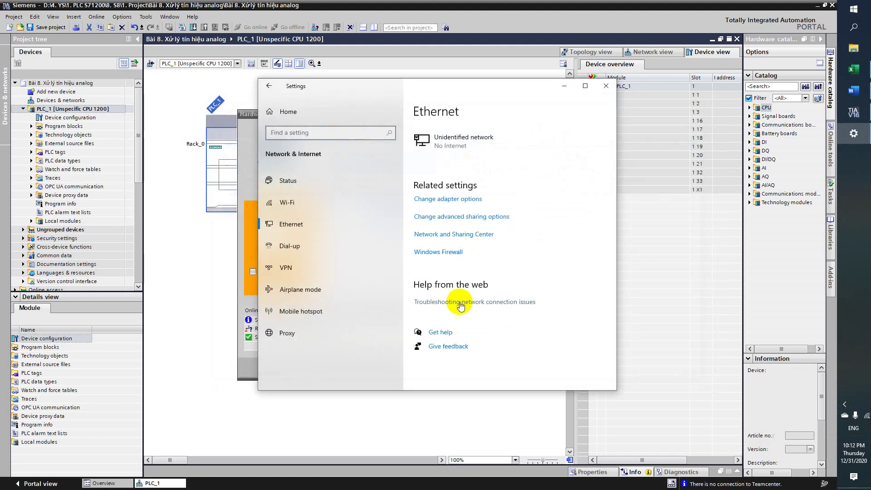
{"action": "left_click", "coordinate": [564, 86]}
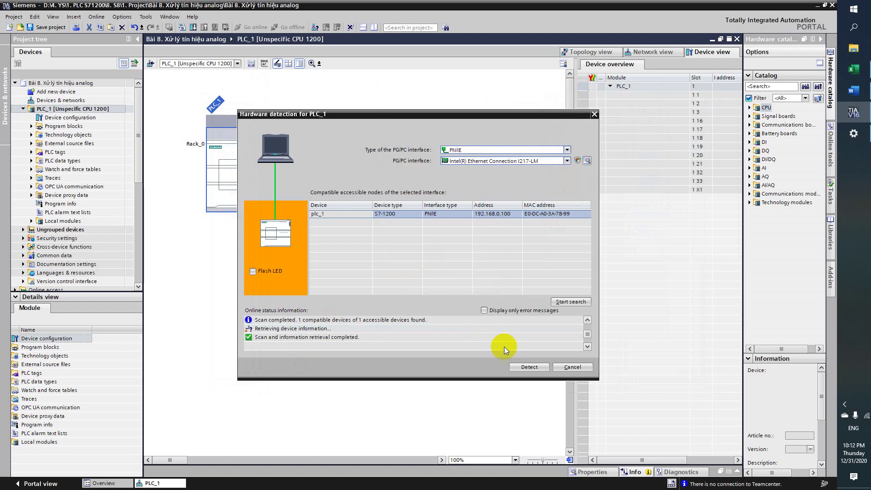
Step: Repeat the search for accessible PLCs and detect the hardware configuration of plc_1 for the unspecified CPU
{"action": "left_click", "coordinate": [523, 368]}
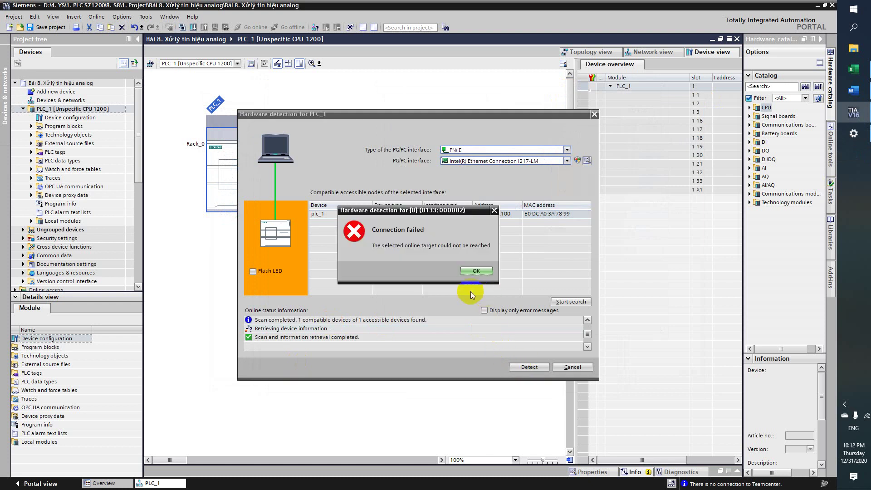
{"action": "left_click", "coordinate": [475, 271]}
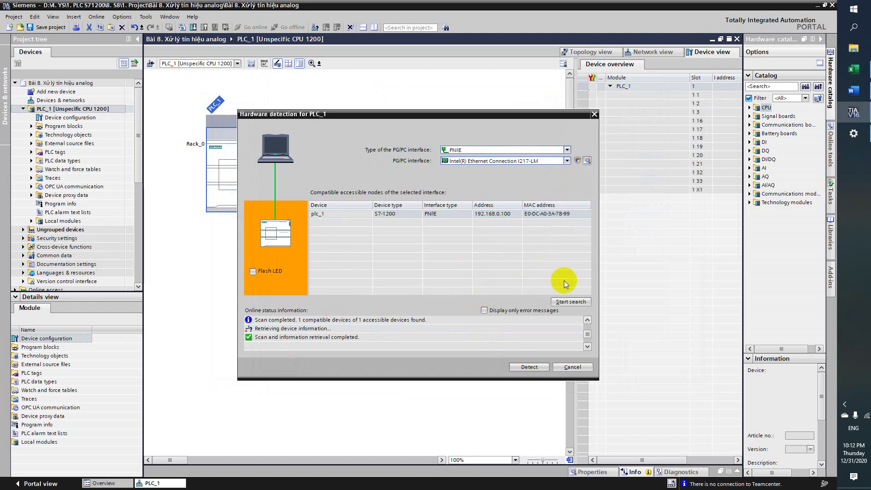
{"action": "left_click", "coordinate": [566, 302]}
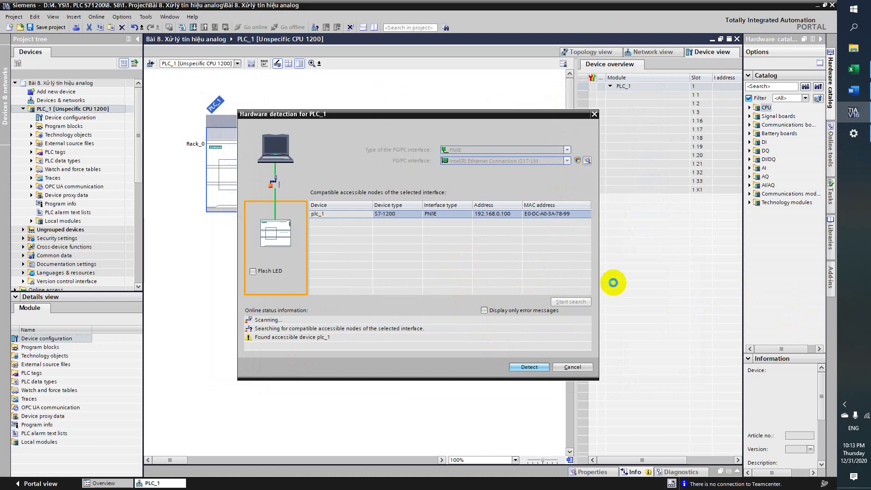
{"action": "key", "text": "Escape"}
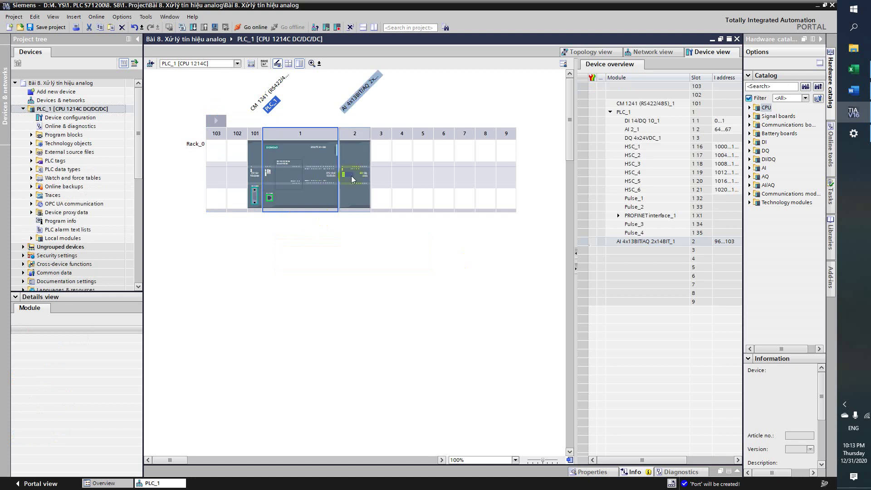
Step: Examine the general properties of the AI 4x13BIT/AQ 2x14BIT module in slot 2 and expand the program blocks of PLC_1
{"action": "double_click", "coordinate": [355, 166]}
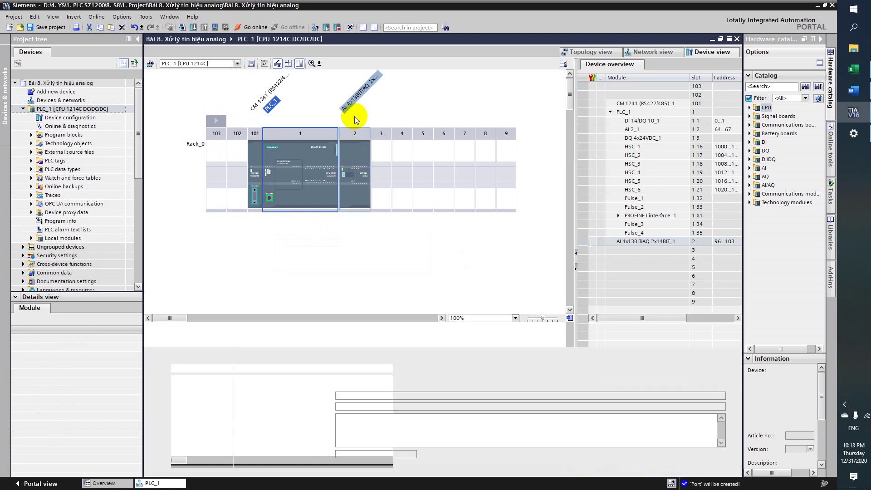
{"action": "left_click", "coordinate": [361, 151]}
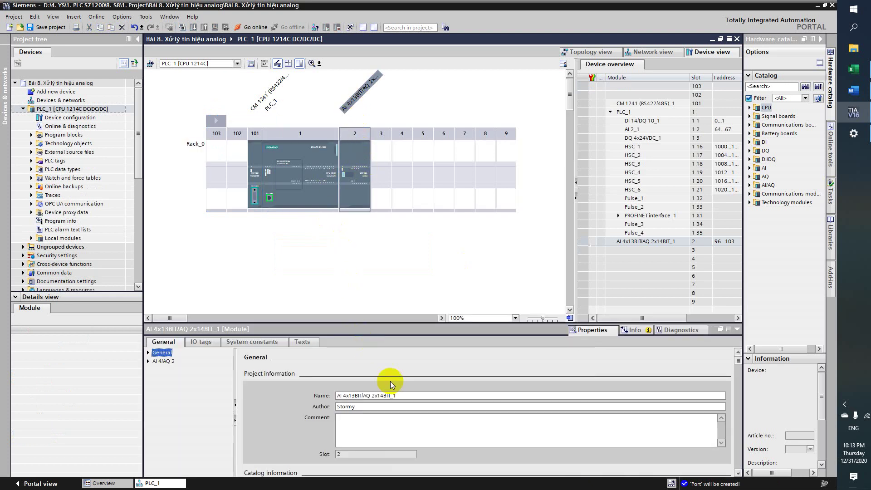
{"action": "left_click_drag", "start_coordinate": [399, 395], "coordinate": [327, 395]}
{"action": "left_click", "coordinate": [375, 258]}
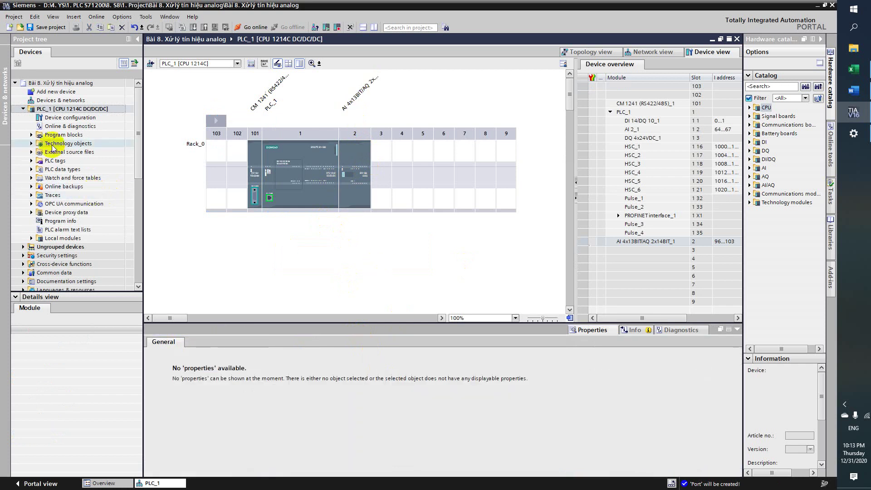
{"action": "left_click", "coordinate": [31, 135]}
{"action": "left_click", "coordinate": [354, 175]}
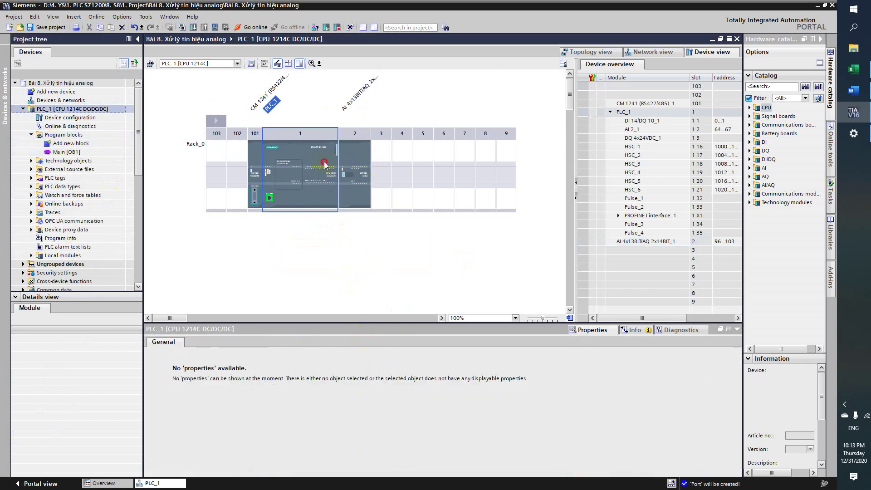
Step: Start a hardware configuration download for PLC_1 and search for the target device through the Intel(R) Ethernet Connection I217-LM interface
{"action": "right_click", "coordinate": [76, 111]}
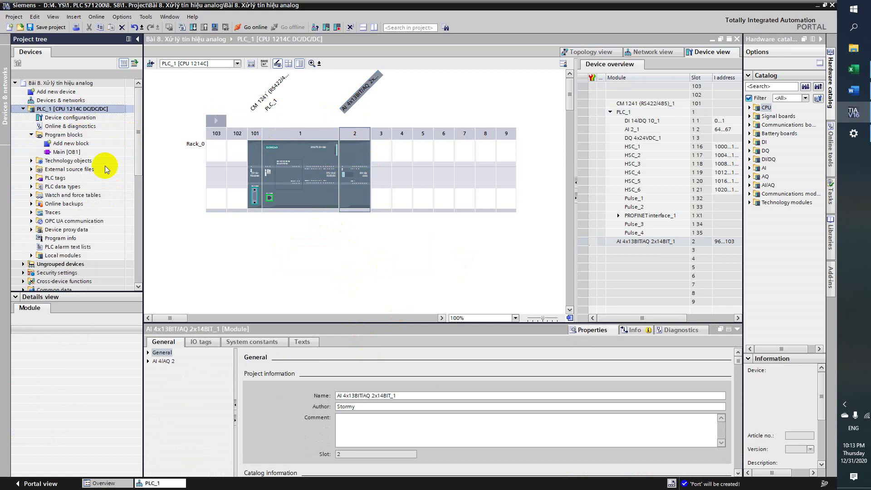
{"action": "mouse_move", "coordinate": [130, 227]}
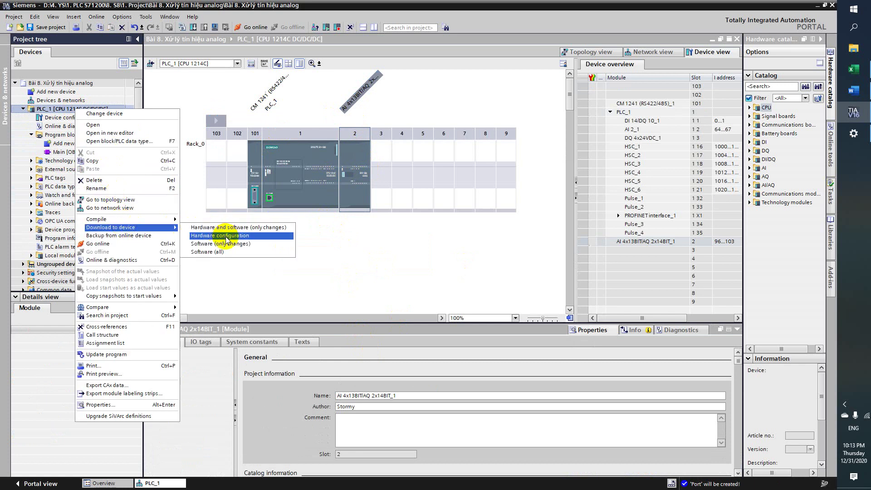
{"action": "left_click", "coordinate": [209, 227]}
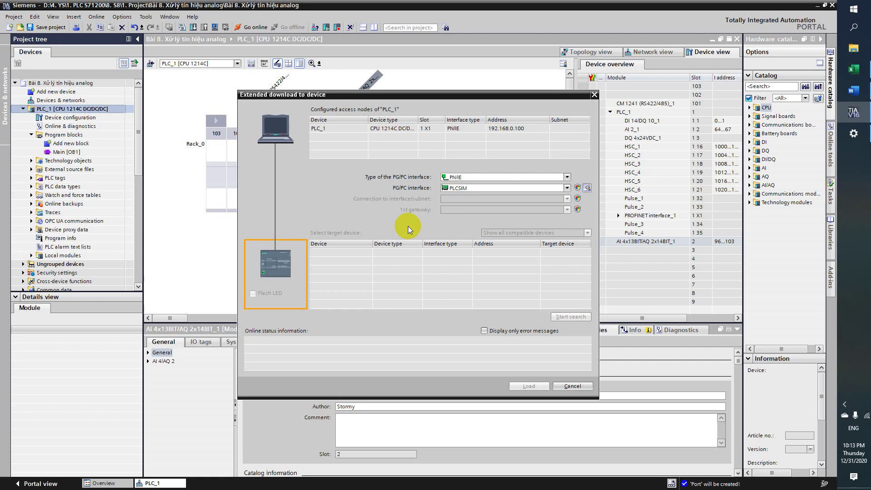
{"action": "left_click", "coordinate": [485, 188]}
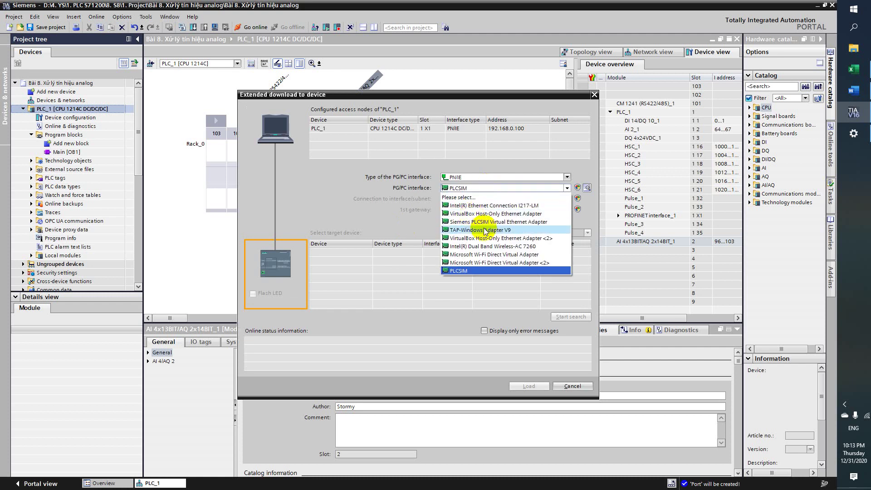
{"action": "left_click", "coordinate": [494, 195]}
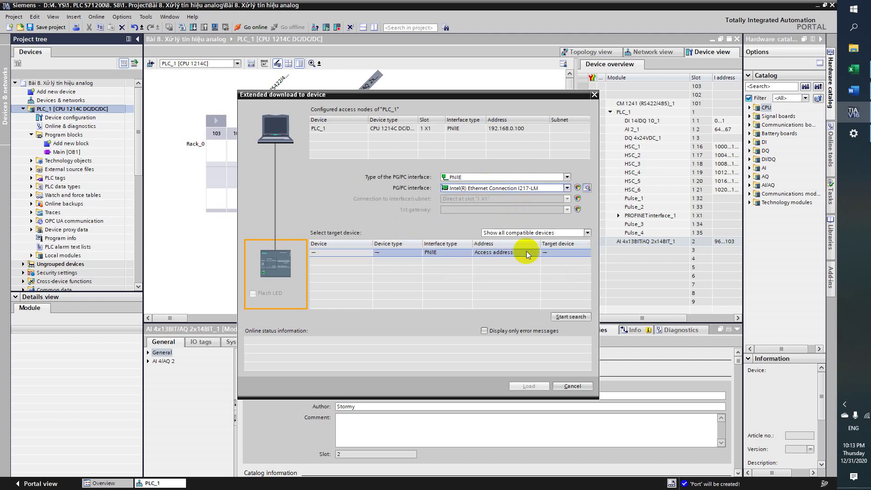
{"action": "left_click", "coordinate": [567, 316]}
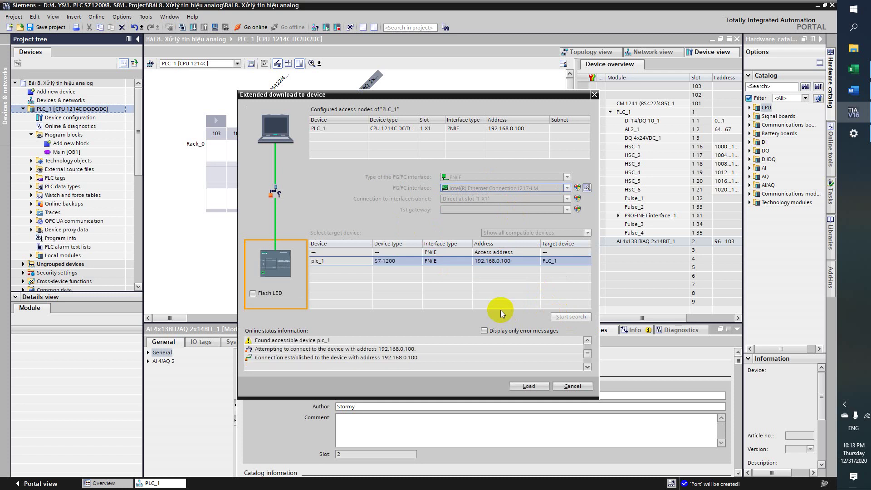
Step: Load the hardware configuration into the found plc_1, keeping the stop modules action at Stop all
{"action": "left_click", "coordinate": [527, 387]}
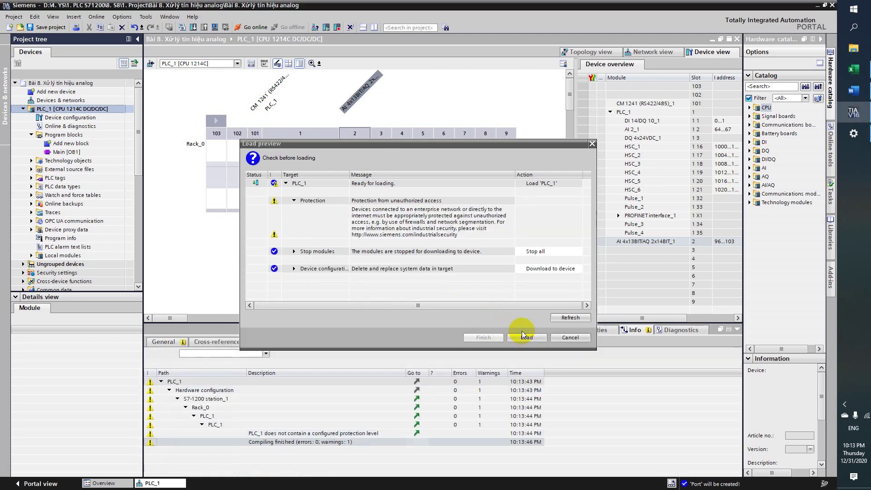
{"action": "left_click", "coordinate": [552, 251]}
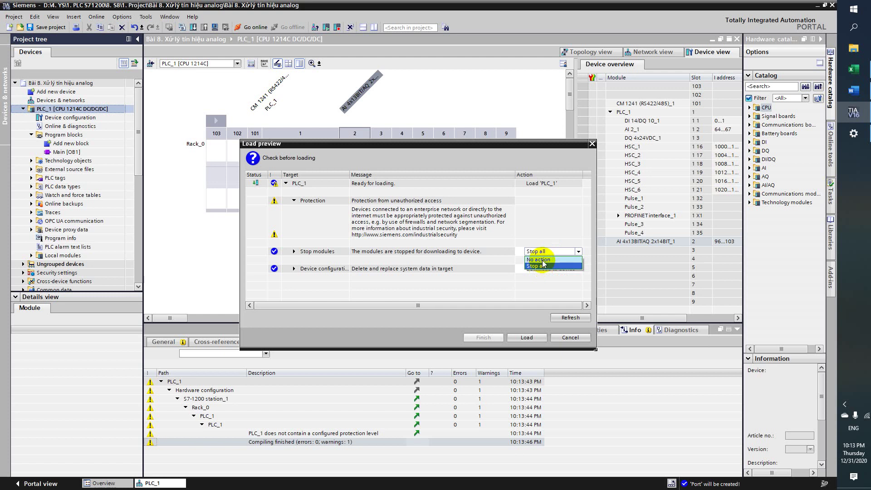
{"action": "left_click", "coordinate": [541, 266]}
{"action": "left_click", "coordinate": [532, 336]}
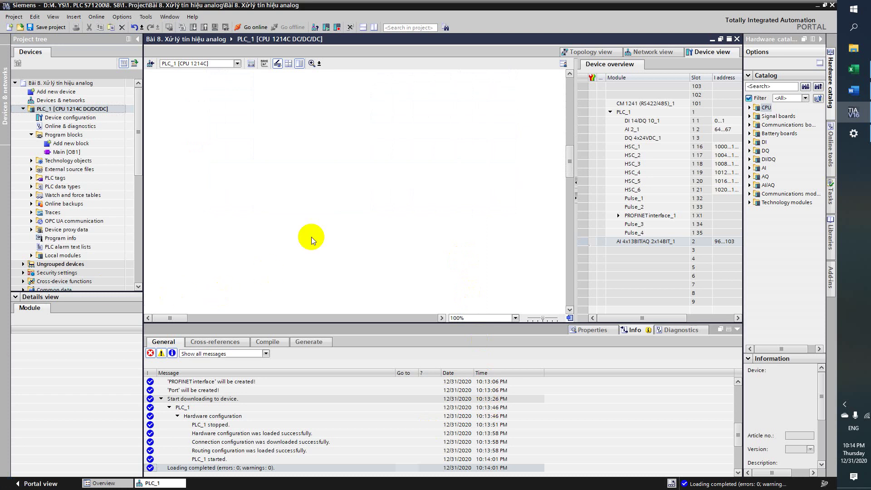
Step: Go online with PLC_1 and select the CPU in the device view
{"action": "scroll", "coordinate": [333, 222], "scroll_direction": "up", "scroll_amount": 5}
{"action": "left_click", "coordinate": [289, 175]}
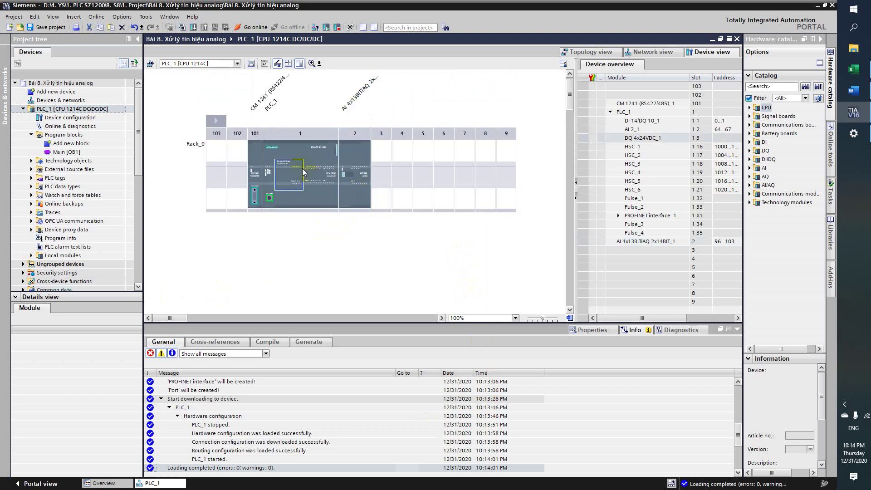
{"action": "left_click", "coordinate": [95, 110]}
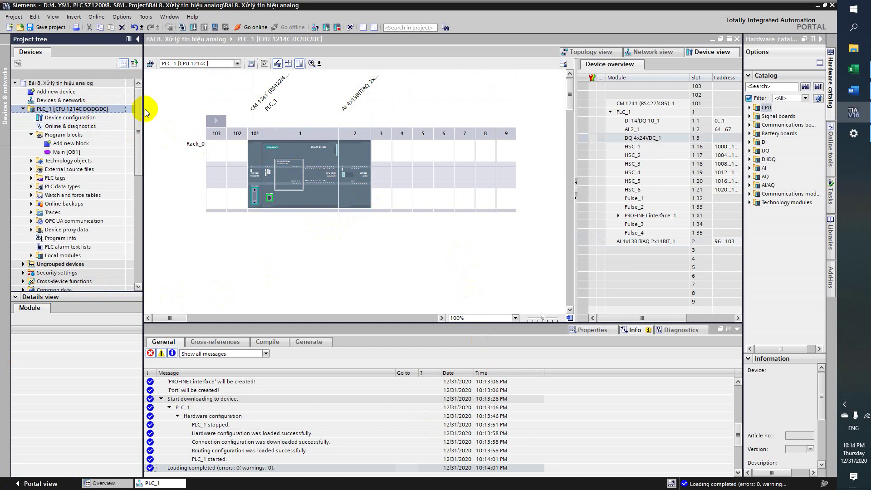
{"action": "left_click", "coordinate": [249, 26]}
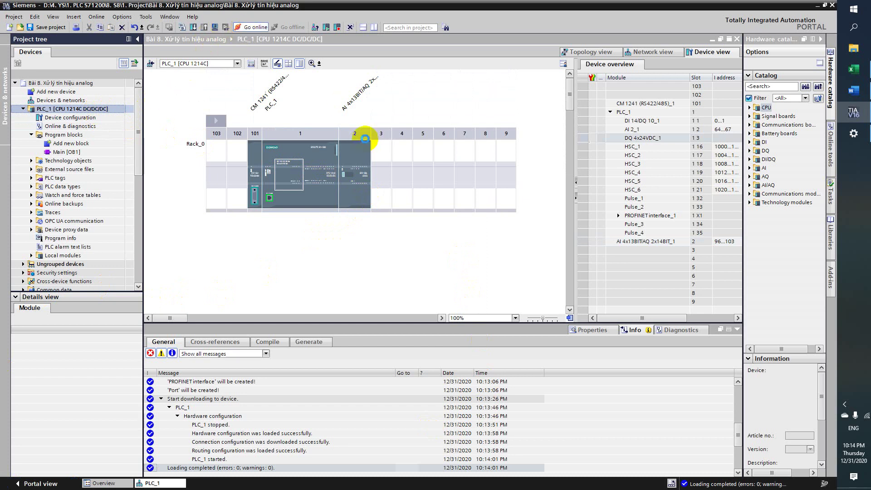
{"action": "left_click", "coordinate": [366, 144]}
{"action": "left_click", "coordinate": [317, 180]}
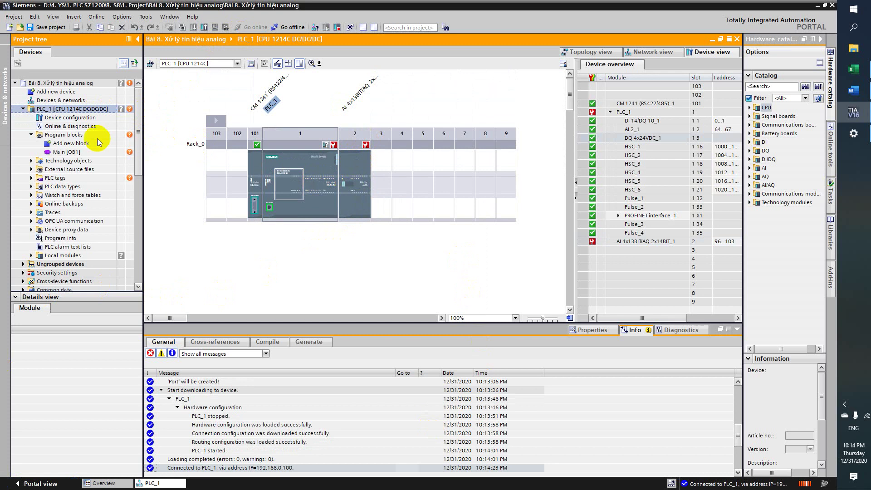
Step: Open the online diagnostics of PLC_1 and examine the details of the "High limit exceeded" event in the diagnostics buffer
{"action": "left_click", "coordinate": [71, 127]}
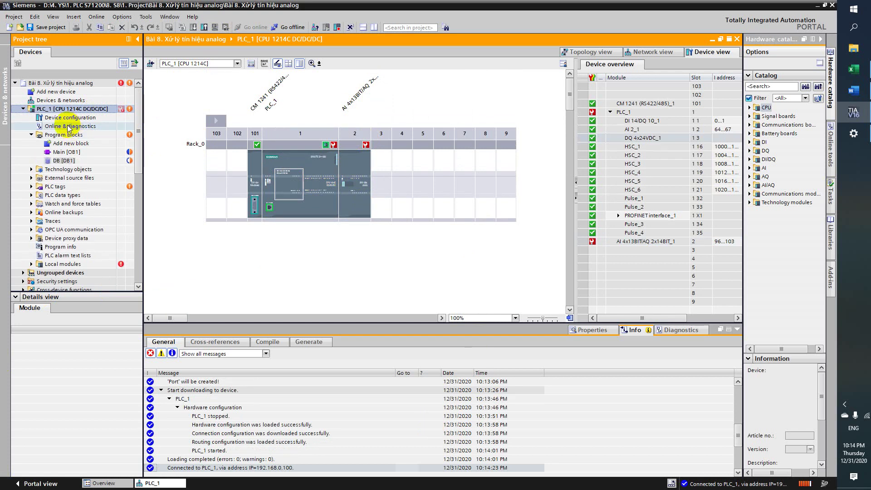
{"action": "double_click", "coordinate": [69, 127]}
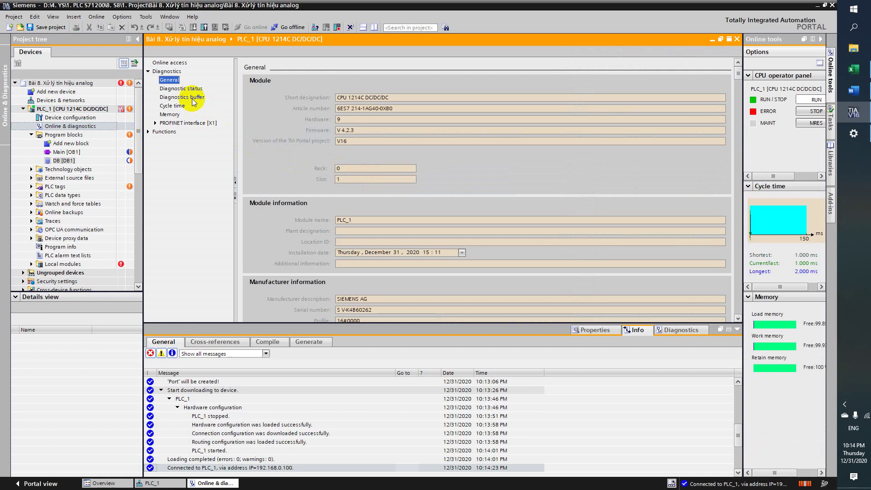
{"action": "left_click", "coordinate": [189, 97]}
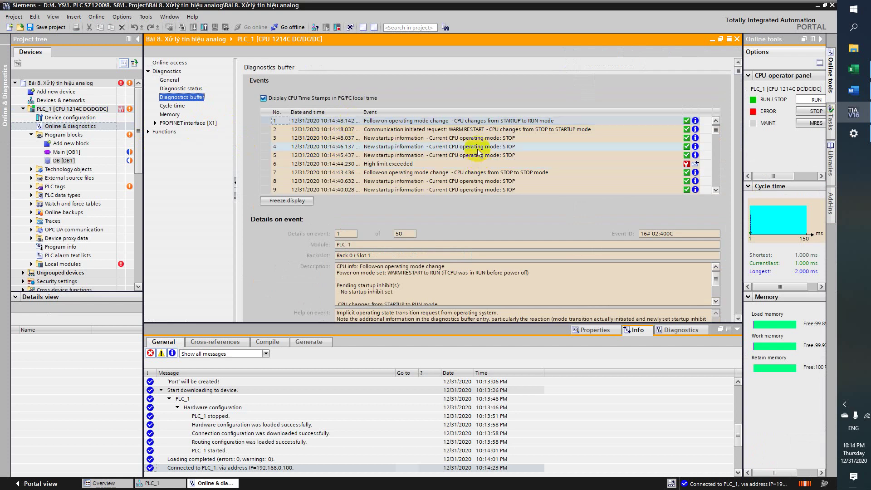
{"action": "left_click", "coordinate": [414, 164]}
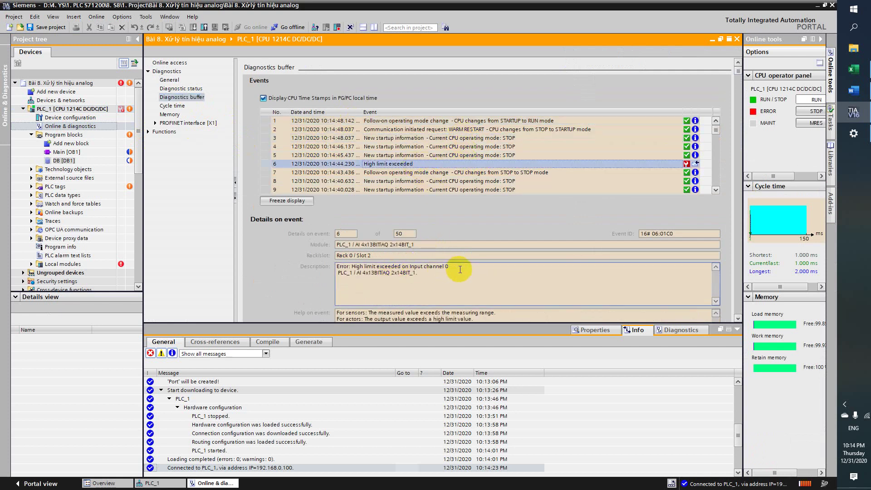
Step: Open the analog input settings of the AI 4x13BIT/AQ 2x14BIT_1 module in slot 2 and take PLC_1 offline
{"action": "left_click_drag", "start_coordinate": [459, 267], "coordinate": [327, 269]}
{"action": "left_click", "coordinate": [448, 277]}
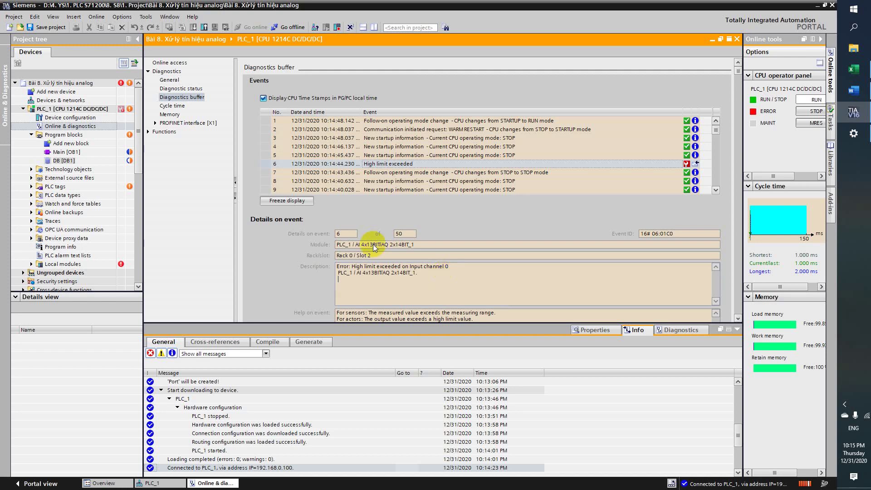
{"action": "left_click", "coordinate": [62, 99]}
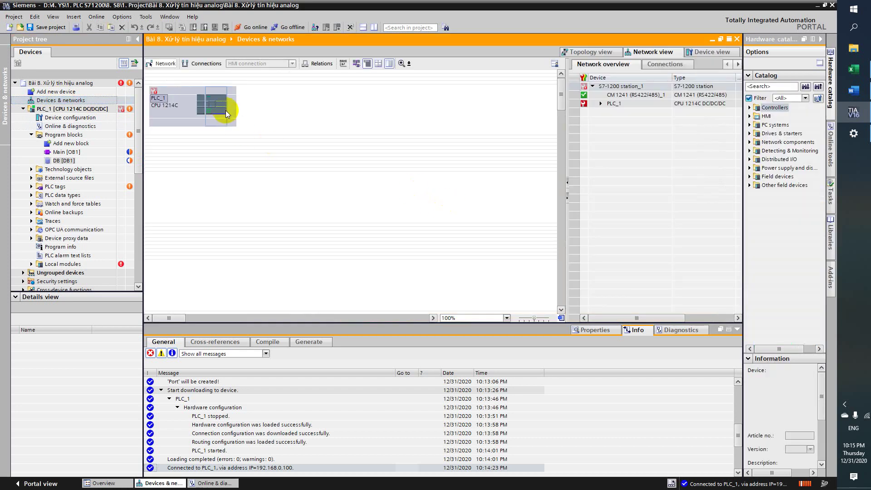
{"action": "double_click", "coordinate": [225, 110]}
{"action": "left_click", "coordinate": [365, 184]}
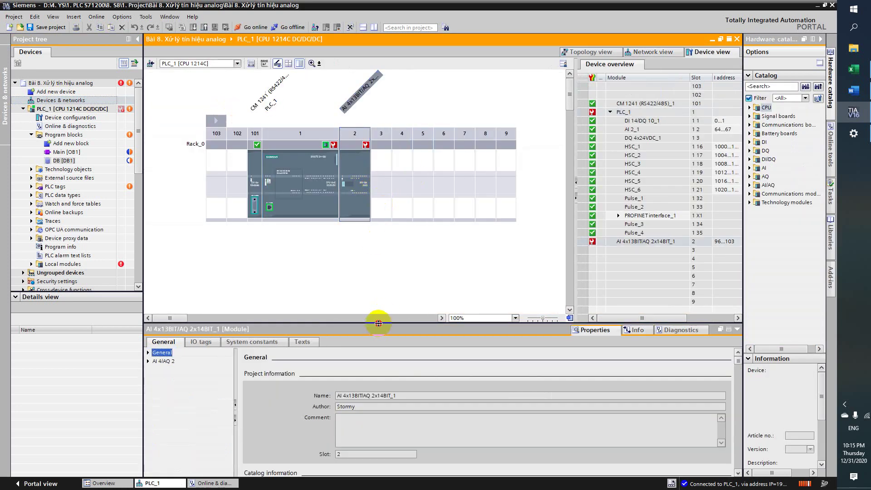
{"action": "left_click_drag", "start_coordinate": [379, 324], "coordinate": [388, 211]}
{"action": "left_click", "coordinate": [148, 248]}
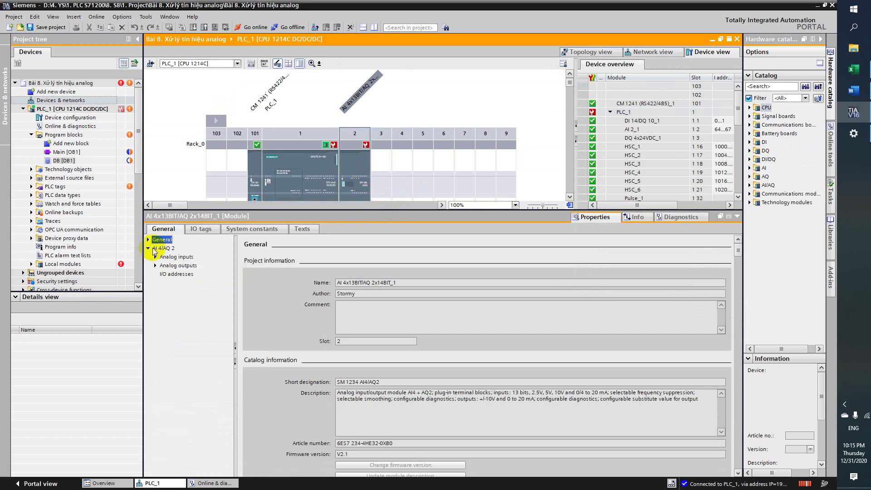
{"action": "left_click", "coordinate": [176, 257]}
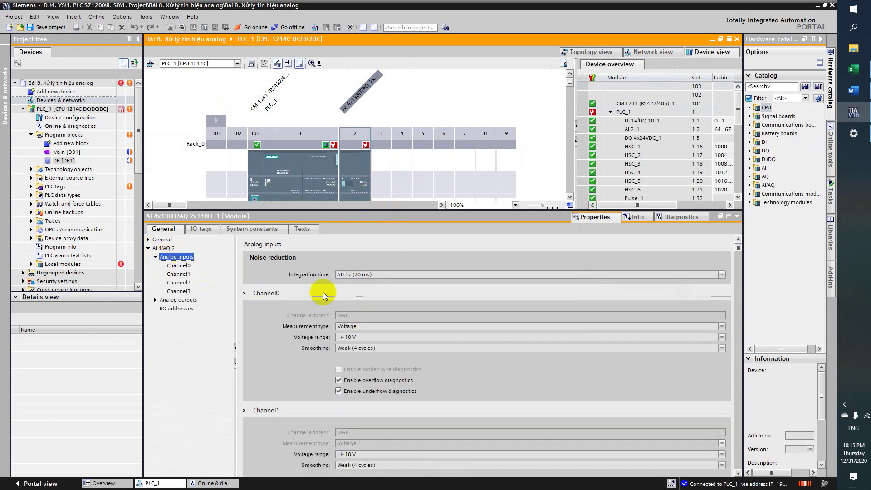
{"action": "left_click", "coordinate": [87, 109]}
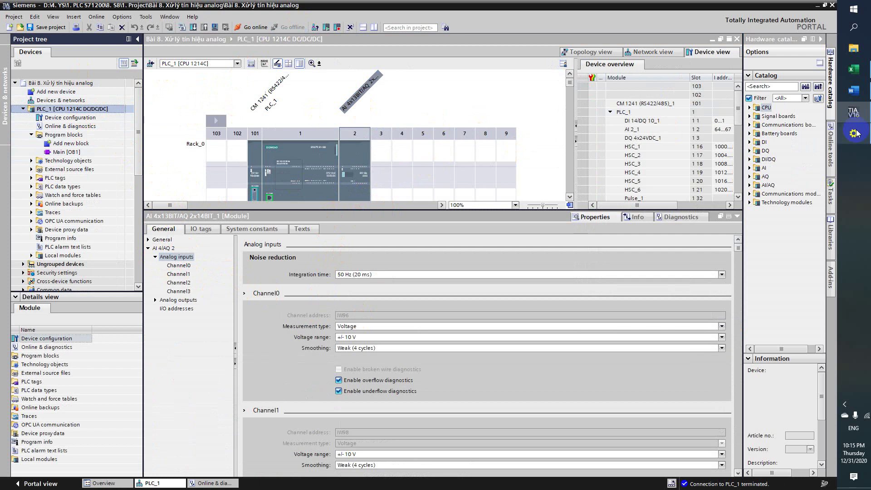
Step: Open a blank Notepad document and write the heading "config analog input, output"
{"action": "left_click", "coordinate": [858, 210]}
{"action": "key", "text": "super"}
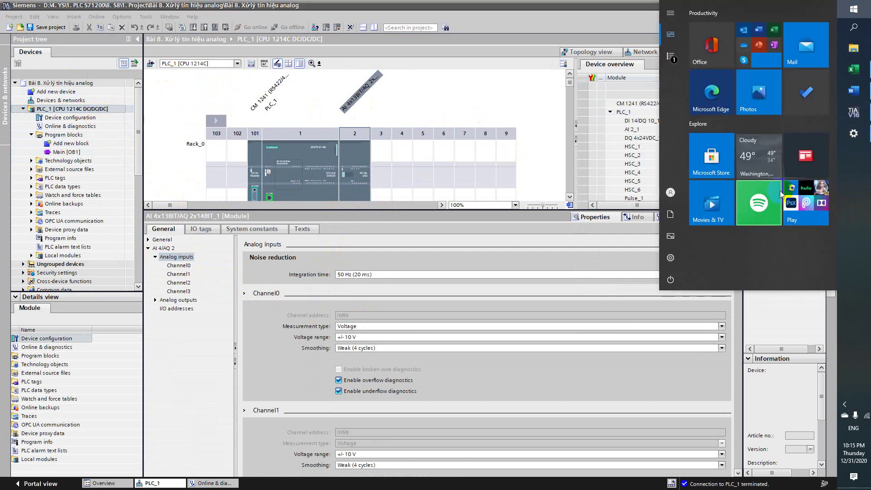
{"action": "type", "text": "note"}
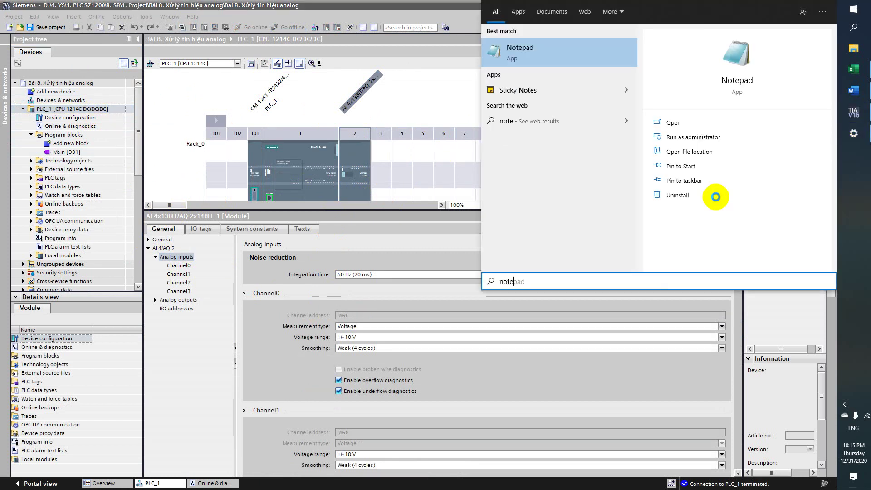
{"action": "left_click", "coordinate": [520, 49]}
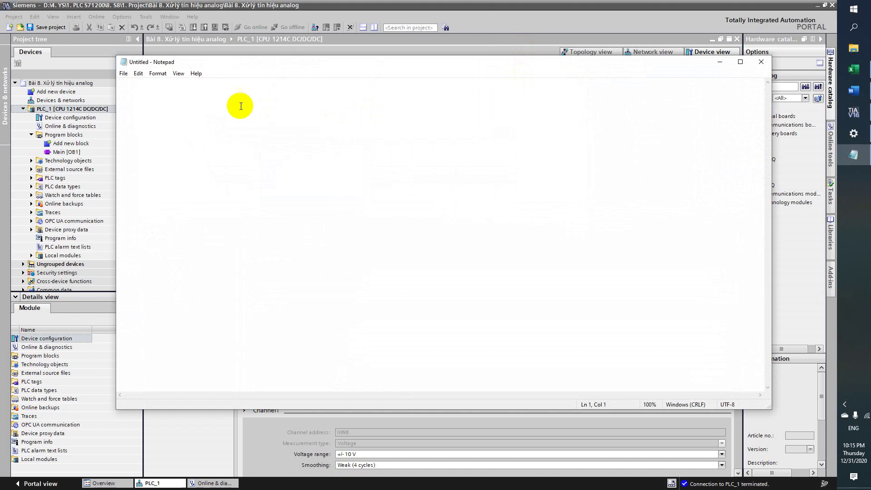
{"action": "type", "text": "config a"}
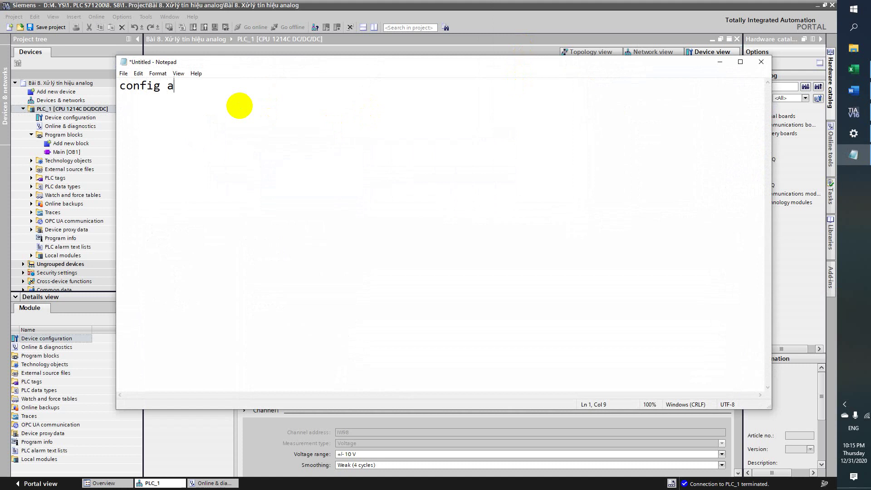
{"action": "type", "text": "n"}
{"action": "key", "text": "BackSpace"}
{"action": "key", "text": "BackSpace"}
{"action": "type", "text": "analog input"}
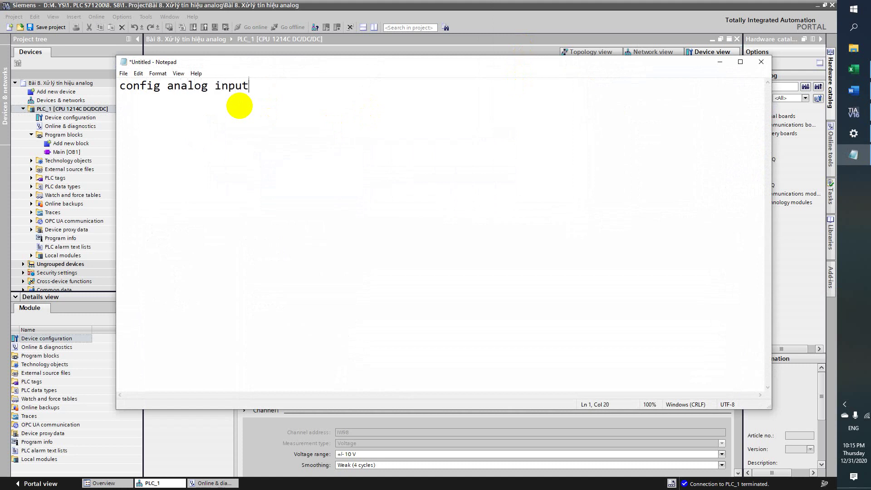
{"action": "type", "text": ", output"}
Step: Add the line "step 1: Config PLC and module" below the heading in the note
{"action": "type", "text": "step"}
{"action": "type", "text": " 1: Co"}
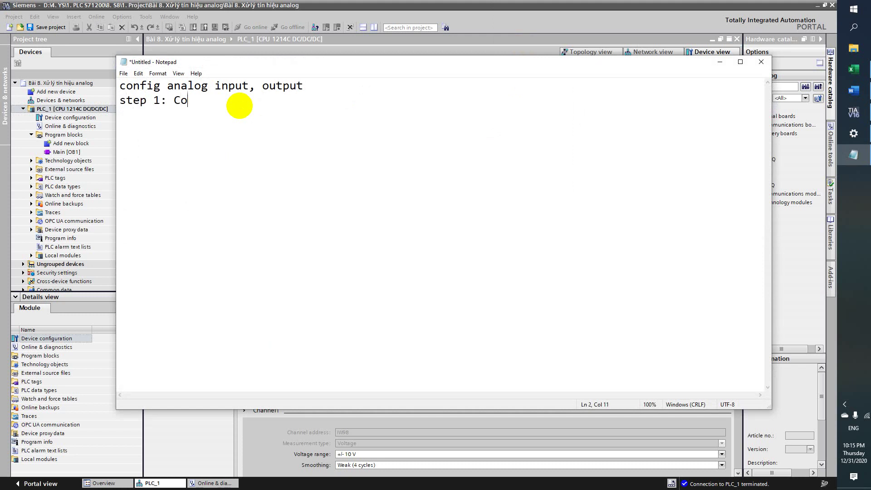
{"action": "type", "text": "nfig PLC and module"}
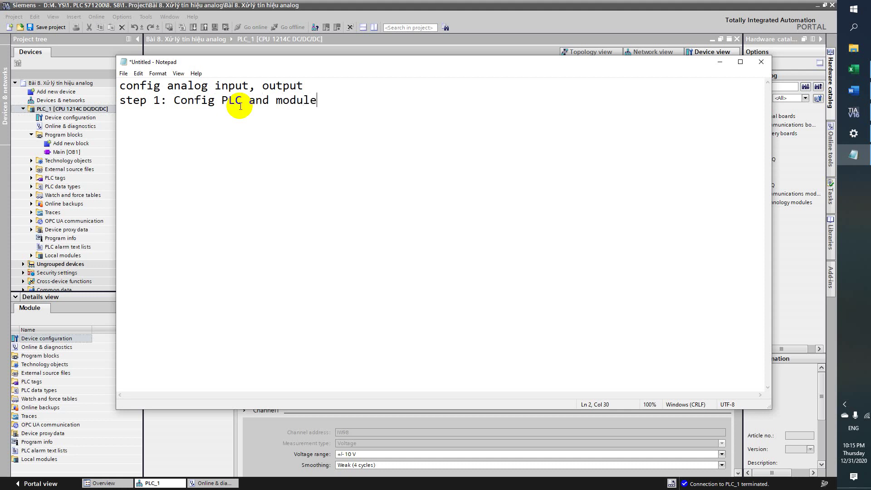
Step: Switch back to TIA Portal and set analog input Channel0 of the slot 2 module to measurement type Current with range 4..20 mA
{"action": "left_click", "coordinate": [521, 25]}
{"action": "left_click", "coordinate": [355, 163]}
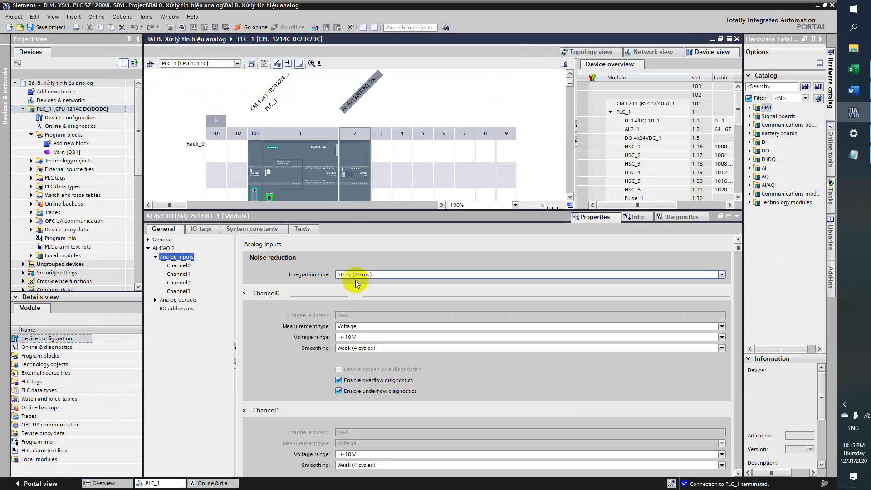
{"action": "left_click", "coordinate": [178, 267]}
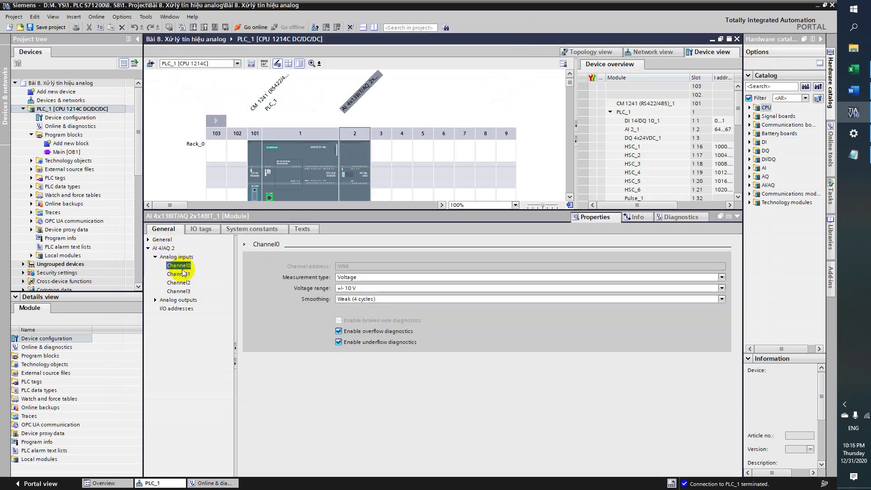
{"action": "left_click", "coordinate": [178, 274]}
{"action": "left_click", "coordinate": [180, 282]}
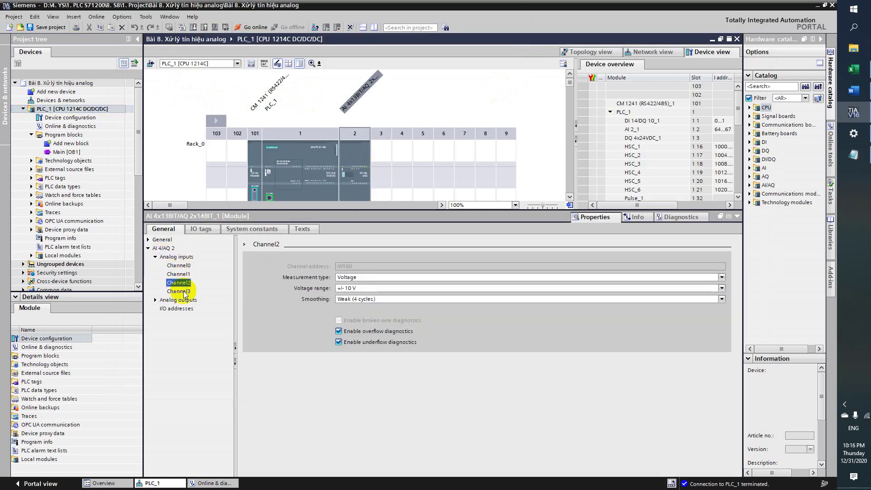
{"action": "left_click", "coordinate": [179, 266]}
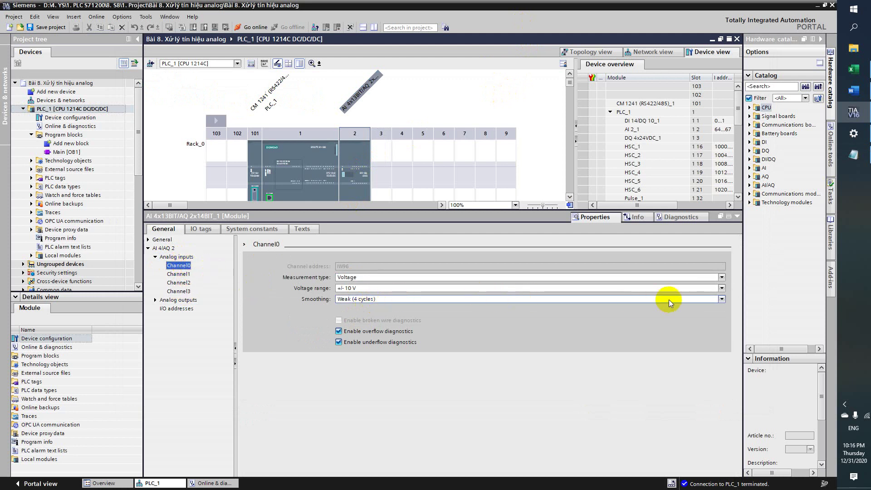
{"action": "left_click", "coordinate": [721, 277]}
{"action": "left_click", "coordinate": [358, 291]}
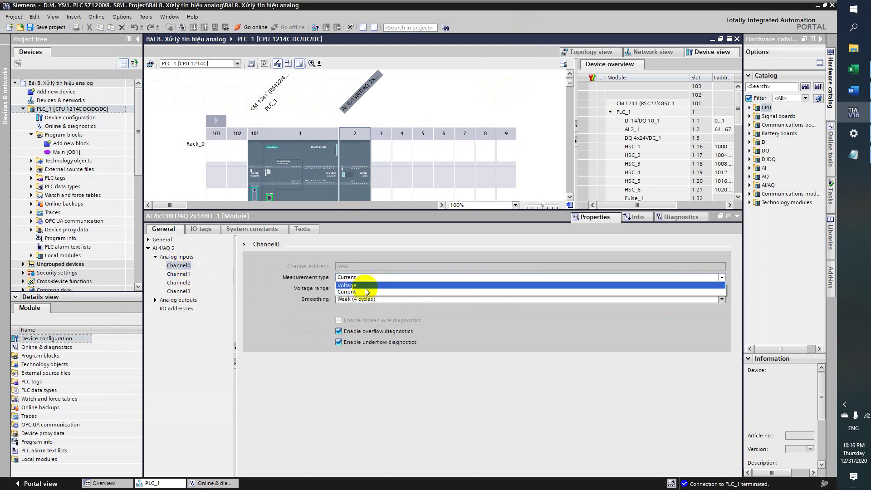
{"action": "left_click", "coordinate": [399, 287]}
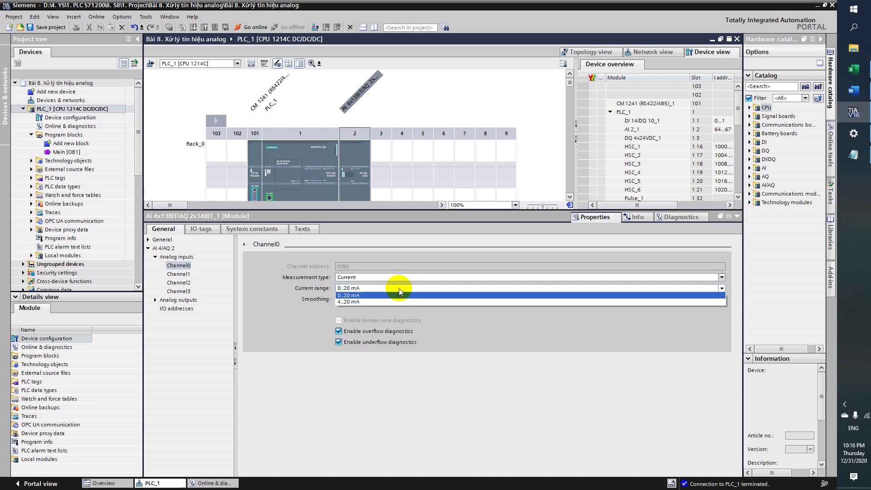
{"action": "left_click", "coordinate": [376, 302]}
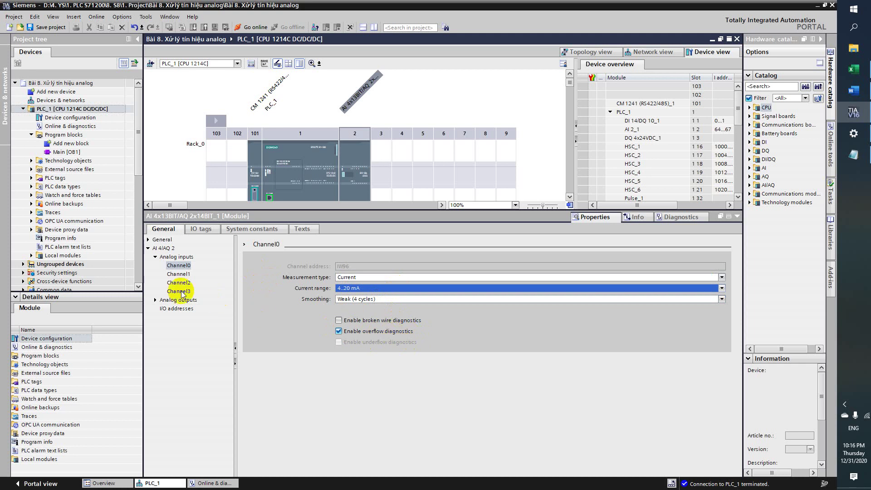
Step: Set the output type of analog output Channel0 to Current and check the settings of output Channel1
{"action": "left_click", "coordinate": [155, 300]}
{"action": "left_click", "coordinate": [180, 308]}
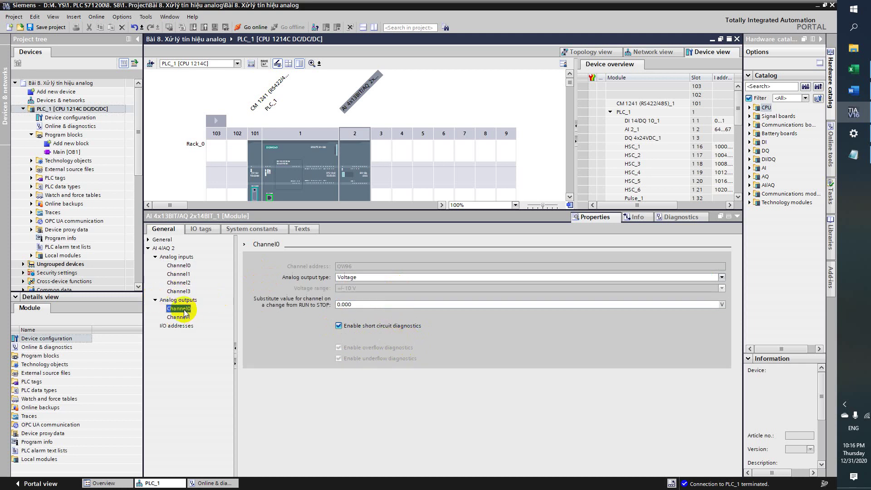
{"action": "left_click", "coordinate": [374, 278]}
{"action": "left_click", "coordinate": [358, 292]}
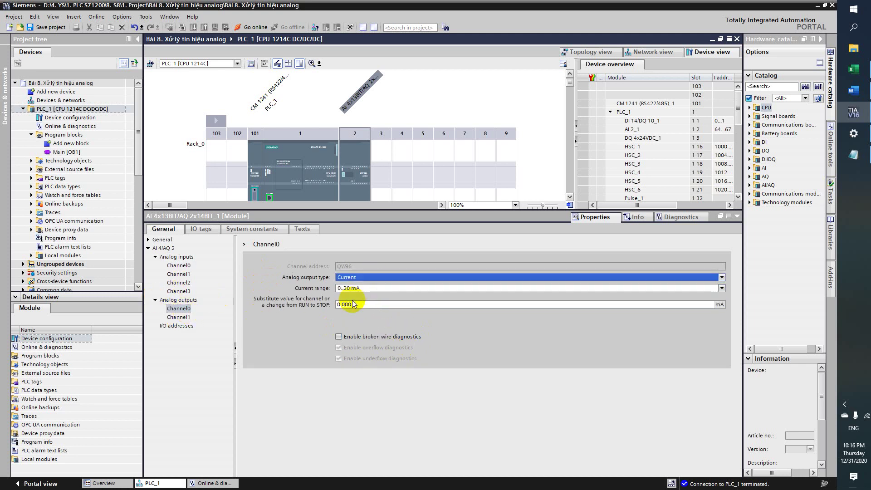
{"action": "left_click", "coordinate": [184, 317]}
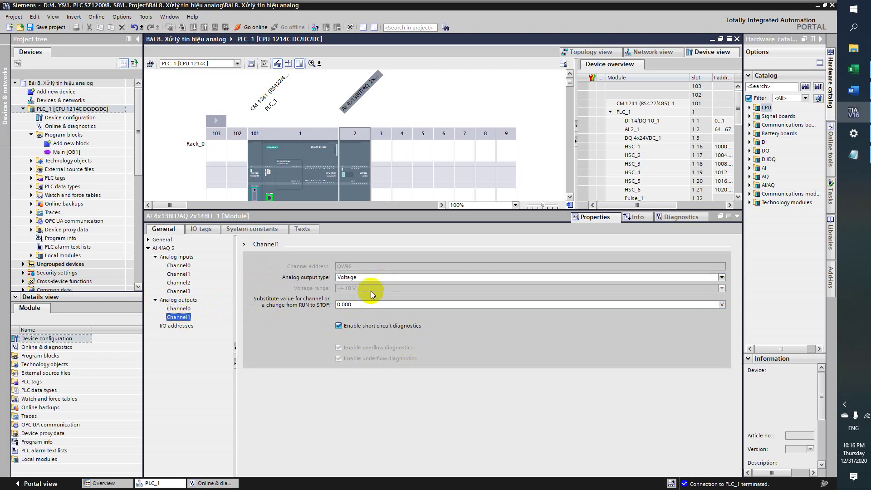
{"action": "left_click", "coordinate": [180, 308]}
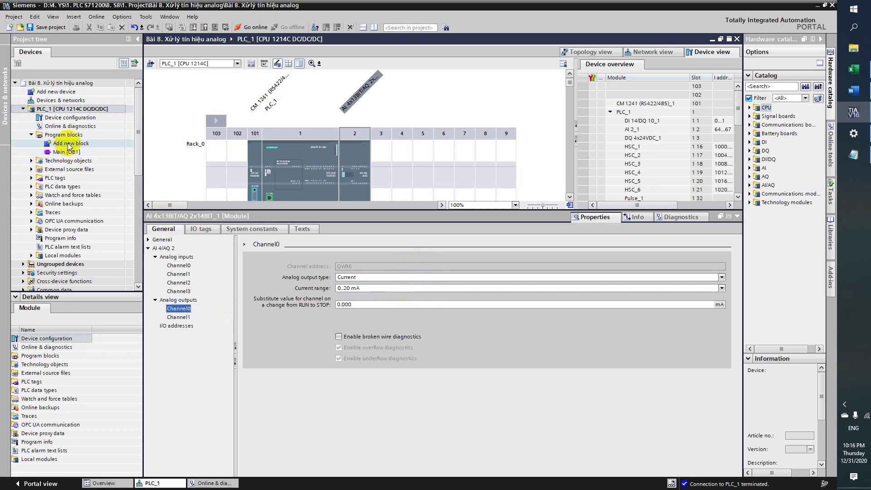
Step: Download the hardware configuration to PLC_1 with Stop all for the modules, and finish with Start module
{"action": "left_click", "coordinate": [81, 110]}
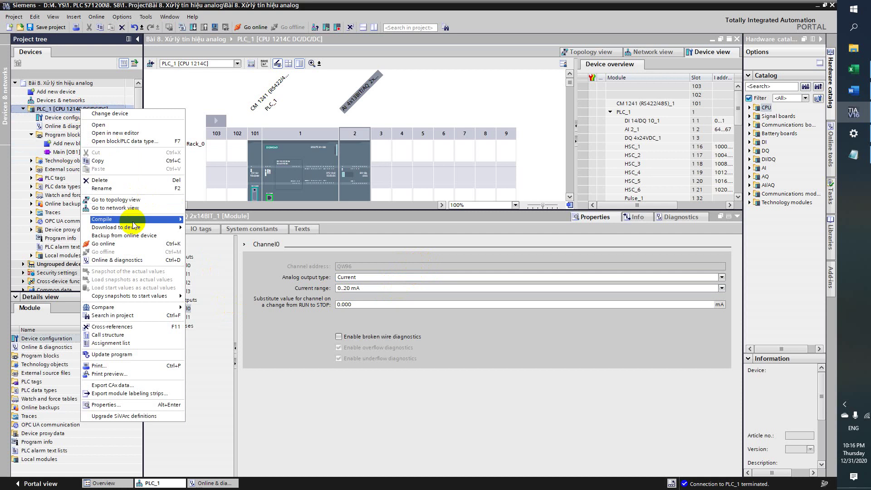
{"action": "mouse_move", "coordinate": [131, 225]}
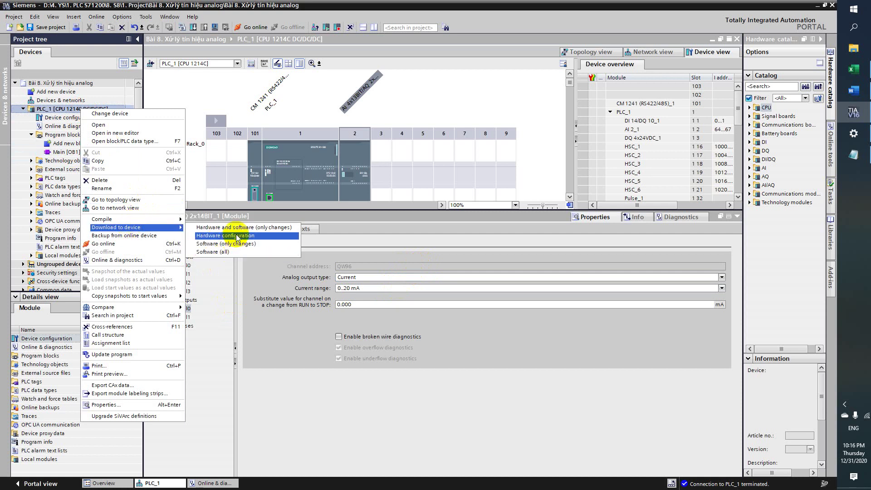
{"action": "left_click", "coordinate": [229, 235]}
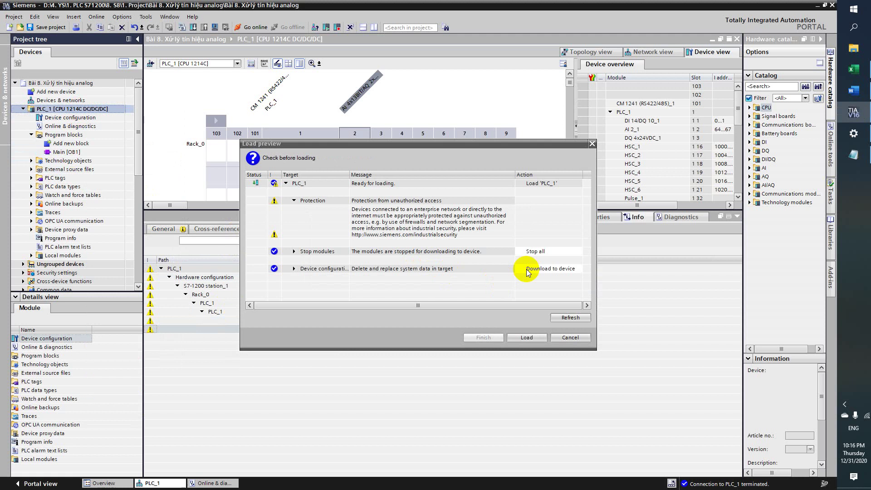
{"action": "left_click", "coordinate": [525, 337]}
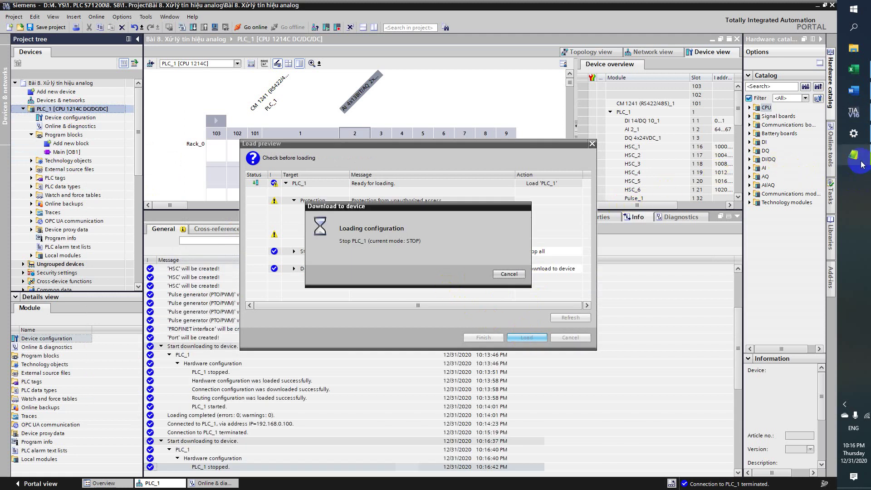
{"action": "mouse_move", "coordinate": [861, 166]}
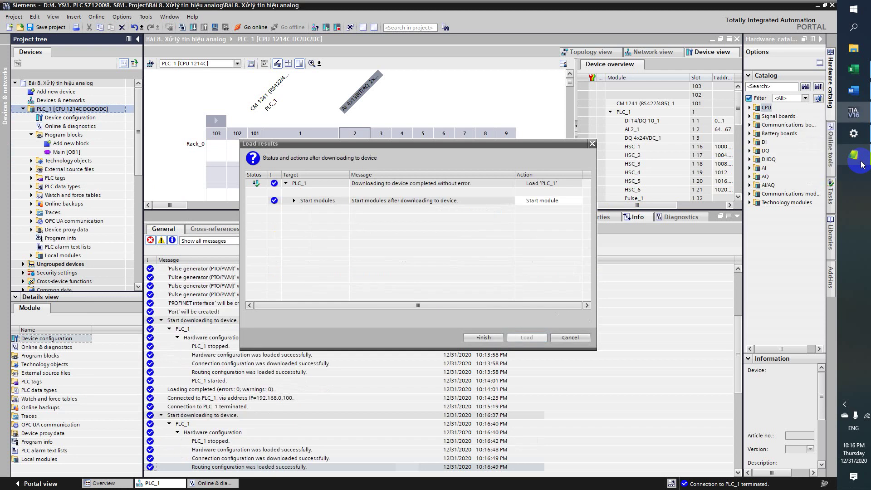
{"action": "left_click", "coordinate": [488, 336]}
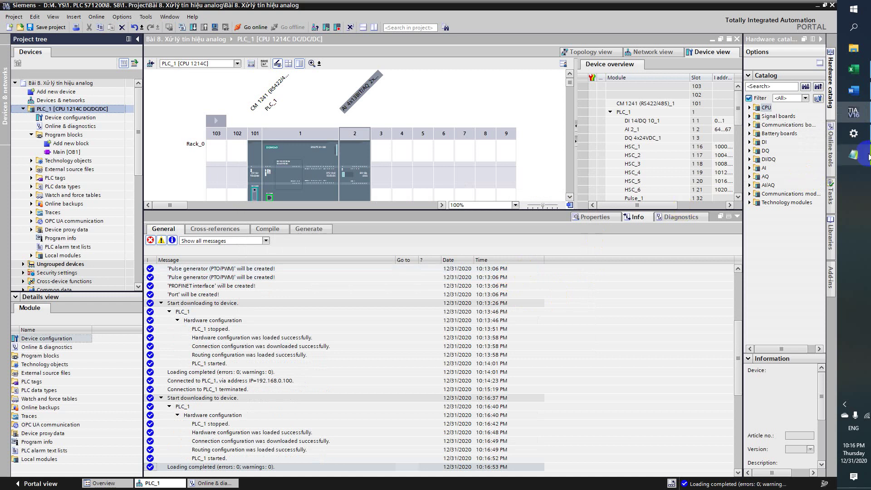
Step: Switch to Notepad and add the line "Step 2: Config Software" below step 1
{"action": "left_click", "coordinate": [853, 154]}
{"action": "key", "text": "Return"}
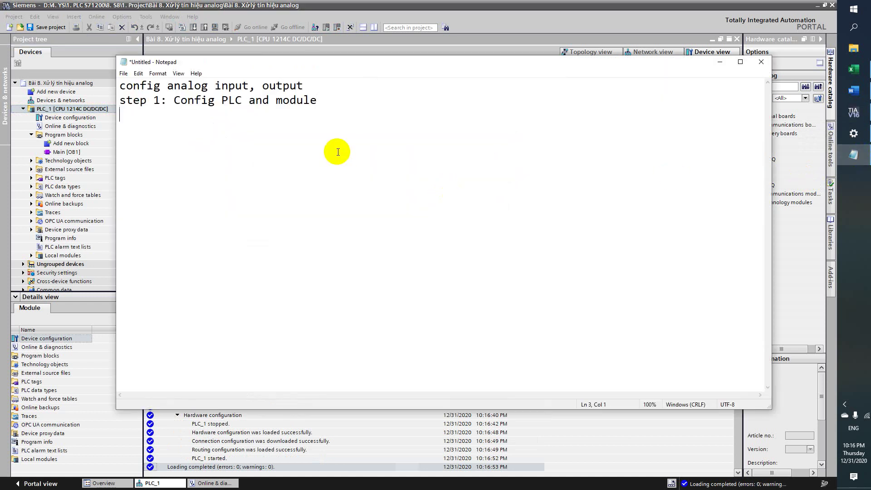
{"action": "type", "text": "Step 2: Config"}
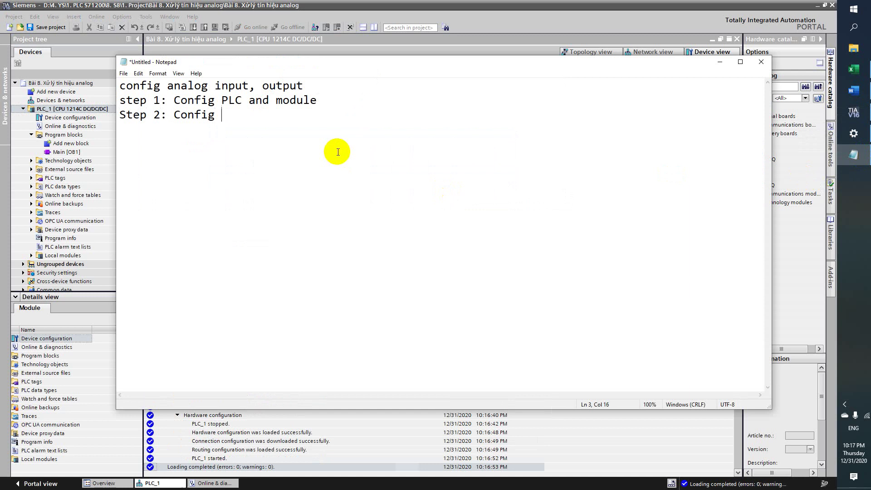
{"action": "type", "text": " Software"}
{"action": "key", "text": "Return"}
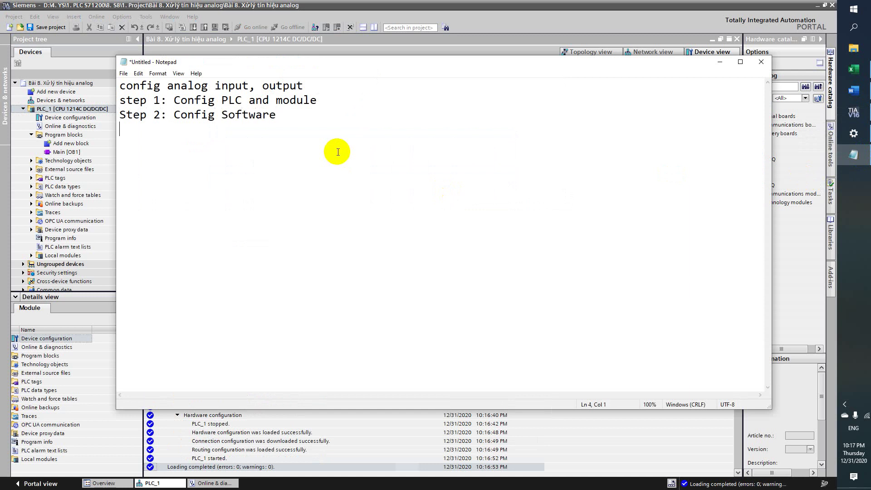
Step: Switch back to TIA Portal and add a new Function named AnalogInput in LAD to PLC_1's program blocks
{"action": "left_click", "coordinate": [83, 151]}
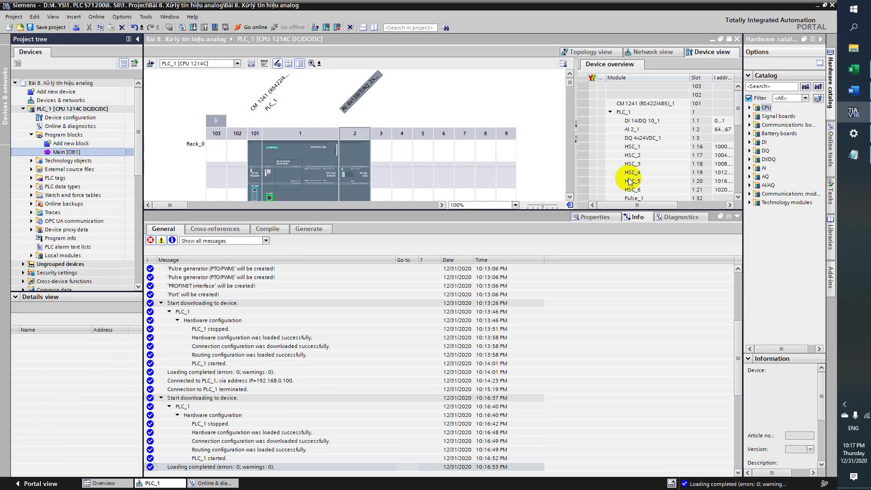
{"action": "left_click", "coordinate": [734, 217]}
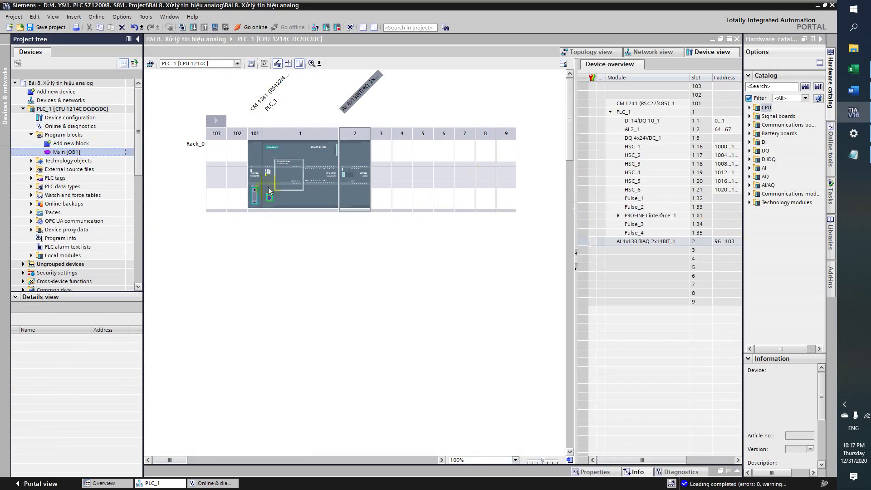
{"action": "double_click", "coordinate": [62, 143]}
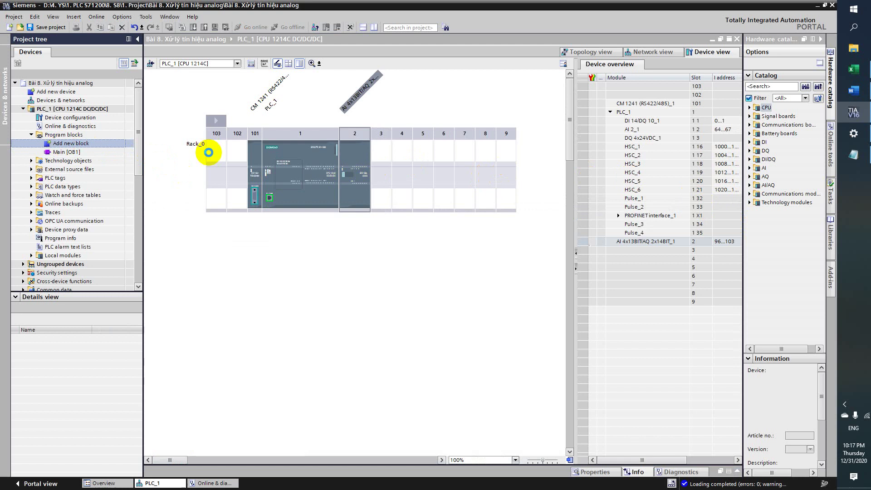
{"action": "left_click", "coordinate": [310, 280]}
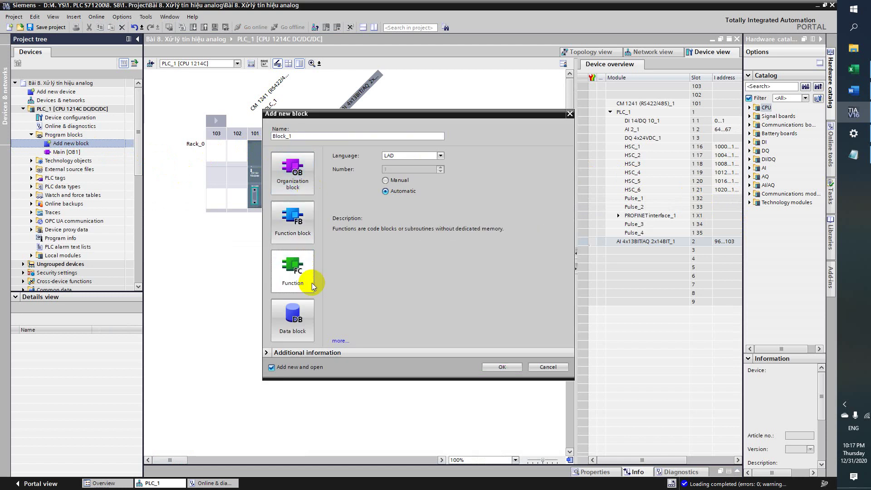
{"action": "left_click", "coordinate": [317, 137]}
{"action": "double_click", "coordinate": [317, 138]}
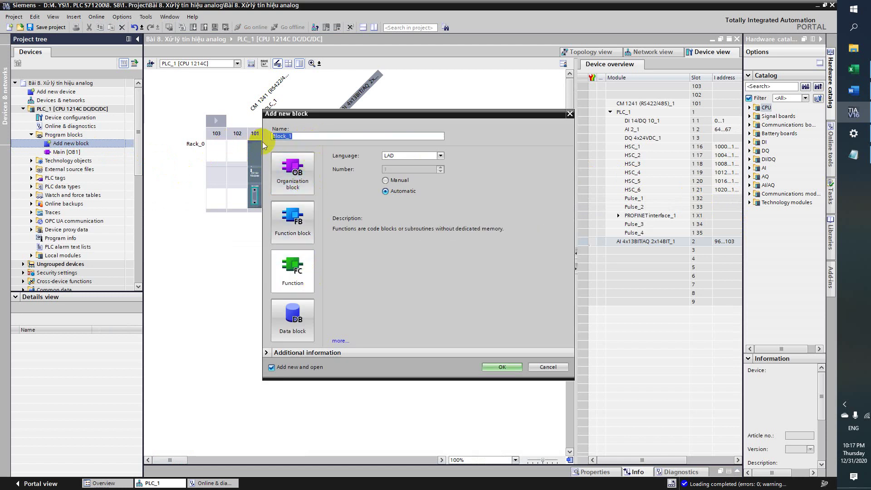
{"action": "type", "text": "AnalogInput"}
{"action": "left_click", "coordinate": [419, 154]}
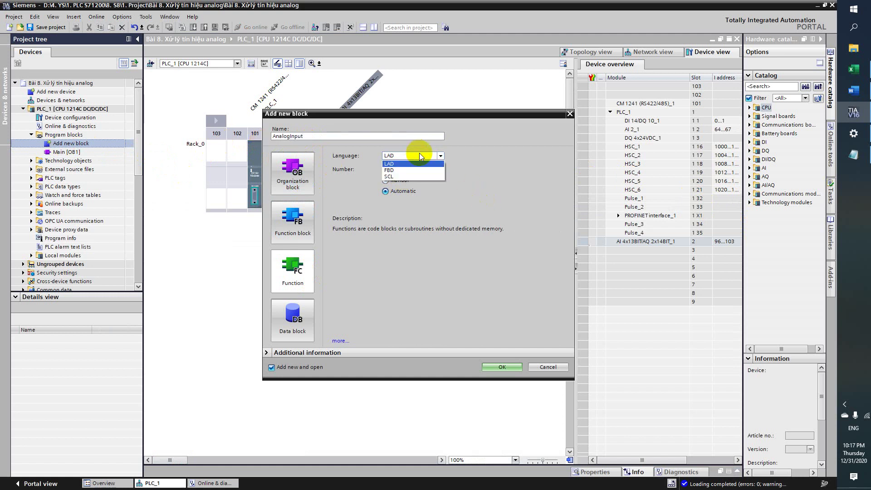
{"action": "left_click", "coordinate": [419, 154]}
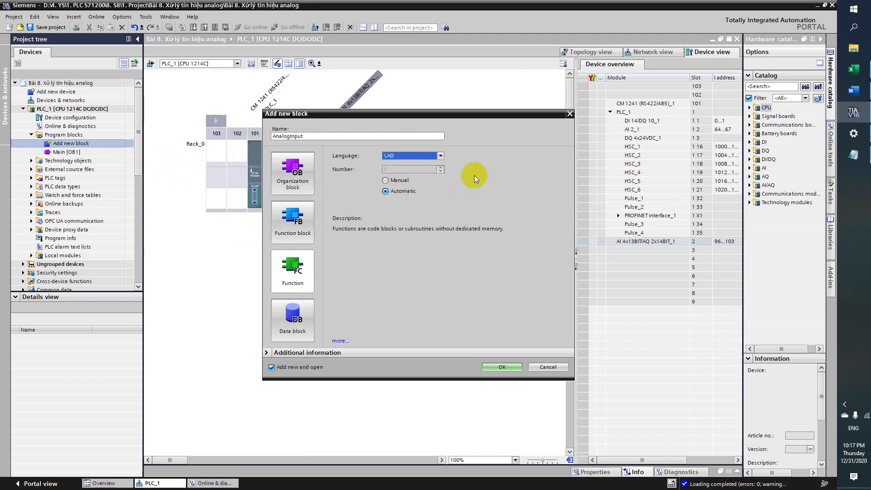
{"action": "double_click", "coordinate": [311, 137]}
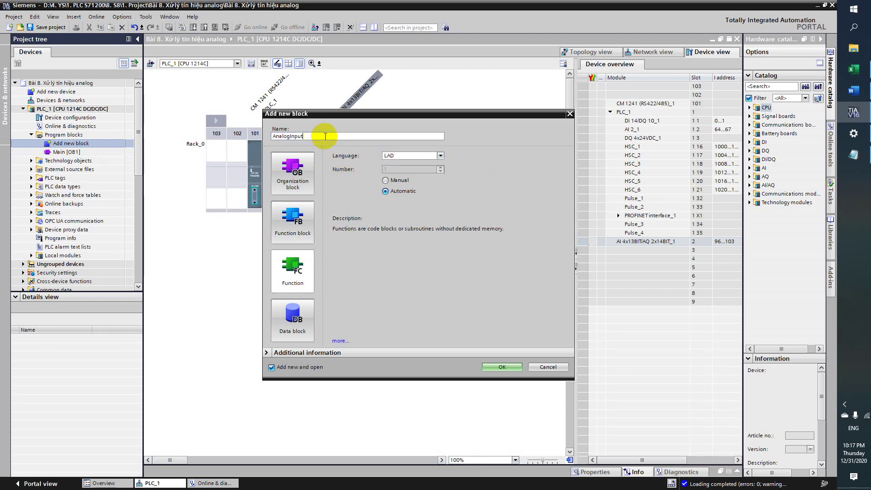
{"action": "left_click", "coordinate": [503, 366]}
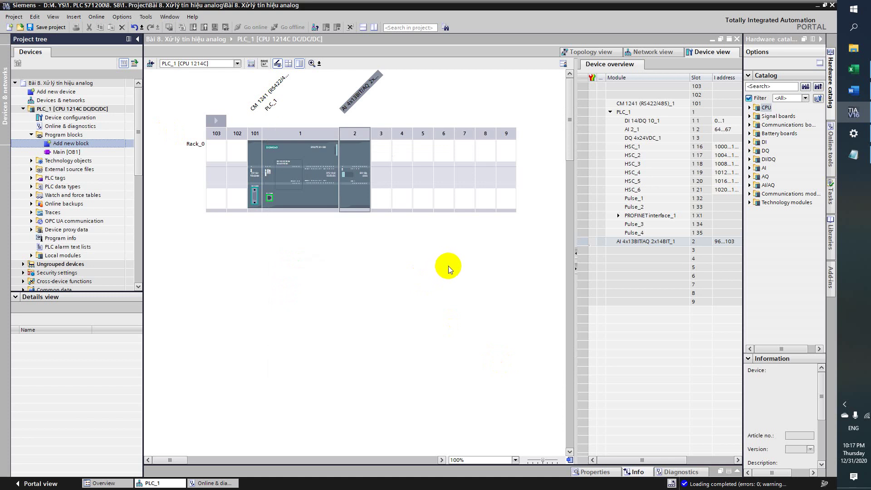
{"action": "left_click", "coordinate": [438, 261]}
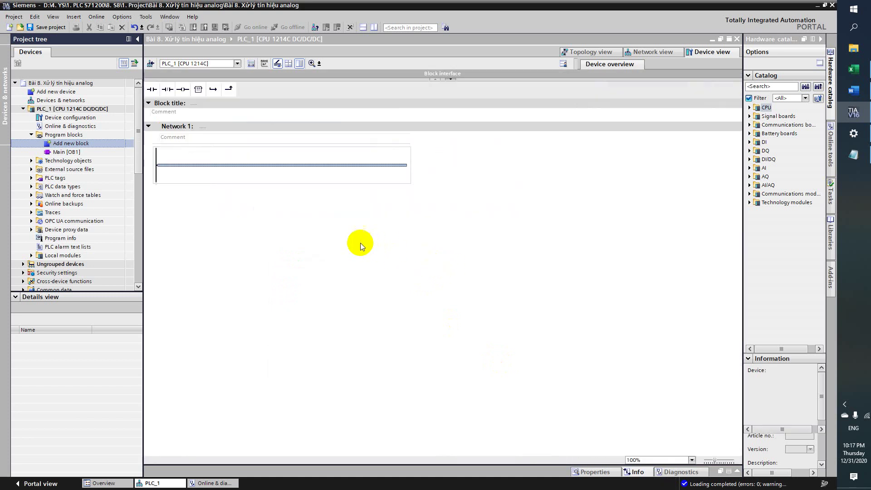
Step: Expand the block interface of AnalogInput and add an input parameter IN with data type Int
{"action": "left_click", "coordinate": [451, 81]}
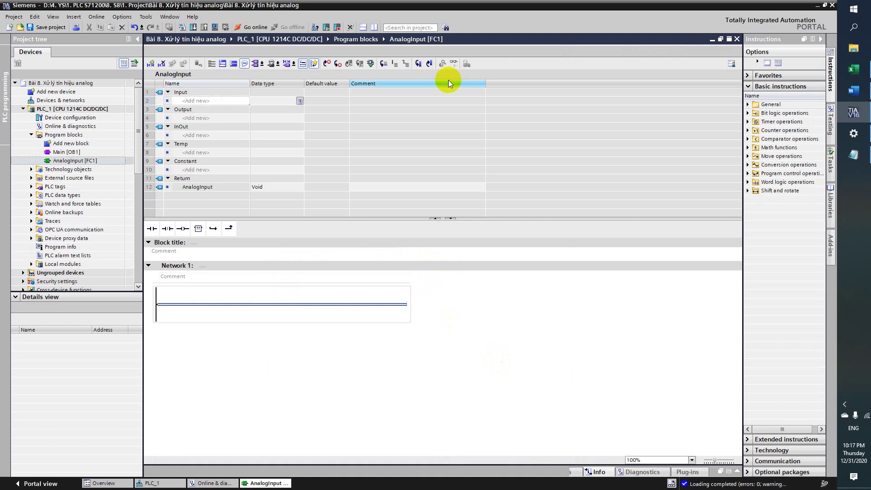
{"action": "left_click", "coordinate": [201, 100]}
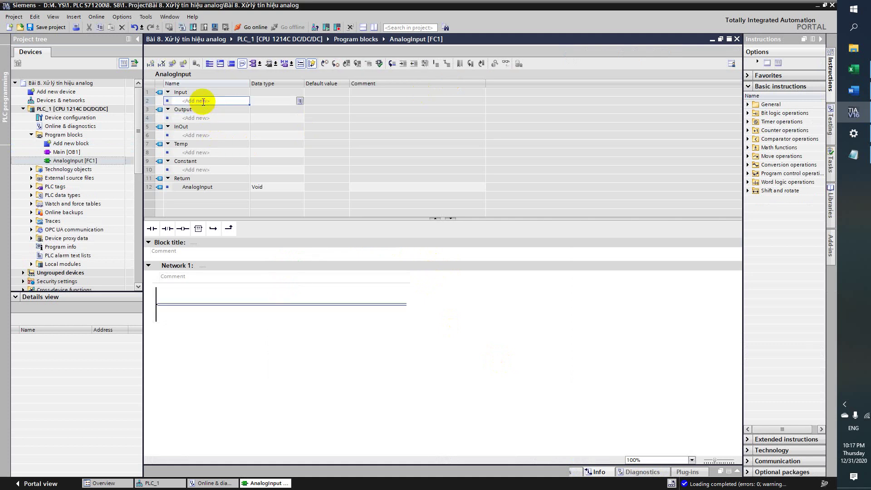
{"action": "type", "text": "IN"}
{"action": "key", "text": "BackSpace"}
{"action": "key", "text": "BackSpace"}
{"action": "type", "text": "AI"}
{"action": "key", "text": "BackSpace"}
{"action": "key", "text": "BackSpace"}
{"action": "type", "text": "IN"}
{"action": "key", "text": "Return"}
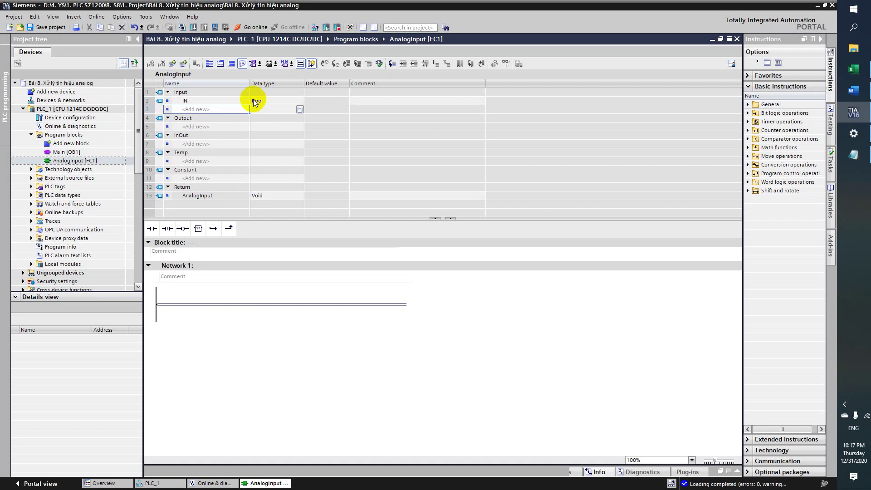
{"action": "left_click", "coordinate": [259, 100]}
{"action": "type", "text": "Int"}
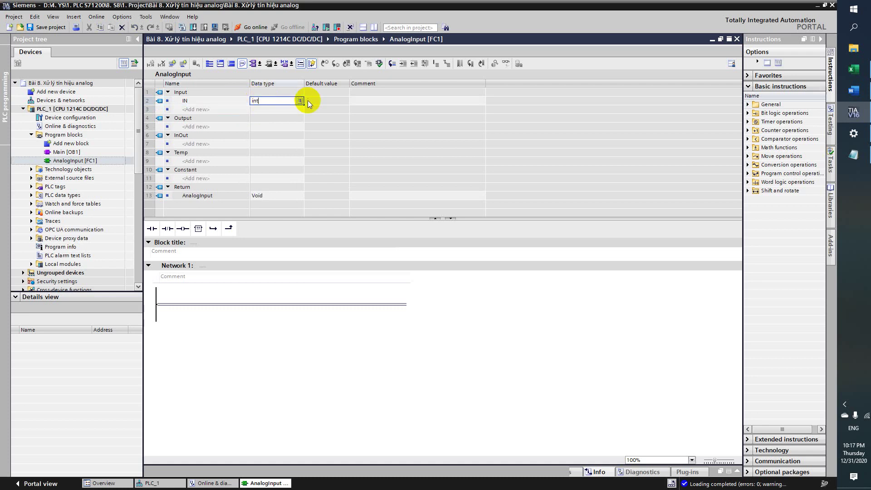
{"action": "key", "text": "Return"}
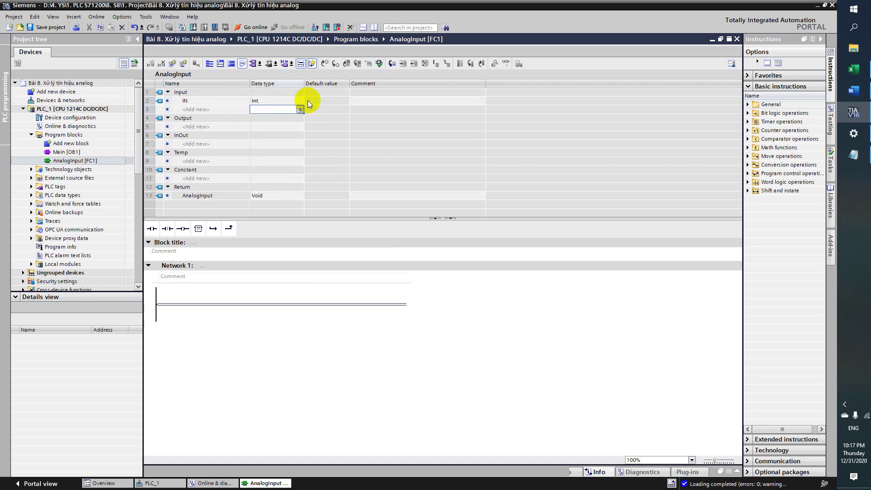
Step: Add the input parameters K1 and K2 below IN, both with data type Int
{"action": "key", "text": "shift+Tab"}
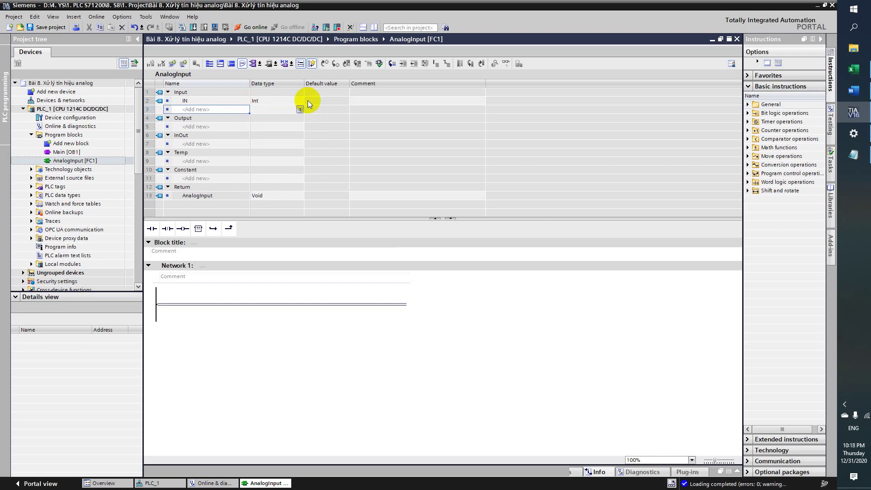
{"action": "type", "text": "K1"}
{"action": "key", "text": "Return"}
{"action": "type", "text": "K"}
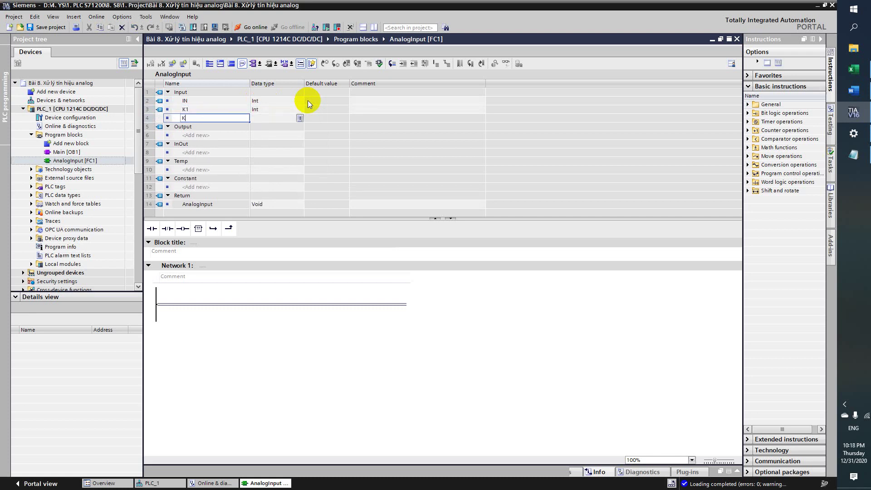
{"action": "type", "text": "2"}
{"action": "key", "text": "Return"}
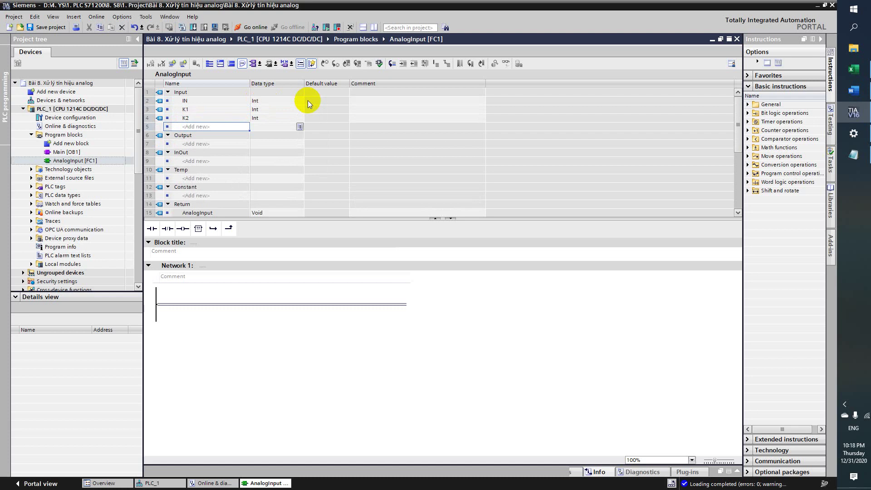
Step: Add two more input parameters named High_Limit and Low_limit below K2
{"action": "type", "text": "High"}
{"action": "key", "text": "BackSpace"}
{"action": "key", "text": "BackSpace"}
{"action": "type", "text": "gh_Limit"}
{"action": "key", "text": "Return"}
{"action": "type", "text": "Low"}
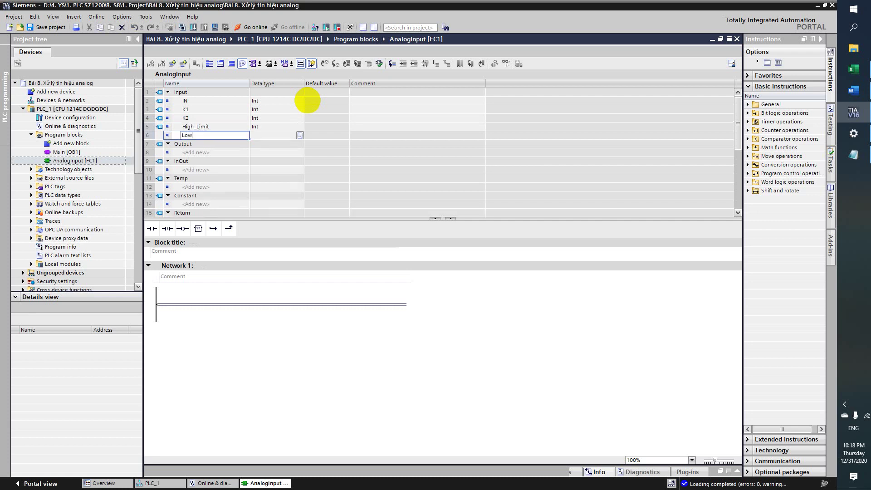
{"action": "type", "text": "_limut"}
{"action": "key", "text": "BackSpace"}
{"action": "key", "text": "BackSpace"}
{"action": "type", "text": "it"}
{"action": "key", "text": "Return"}
Step: Set the data type of High_Limit and Low_limit to Real
{"action": "key", "text": "Tab"}
{"action": "key", "text": "Up"}
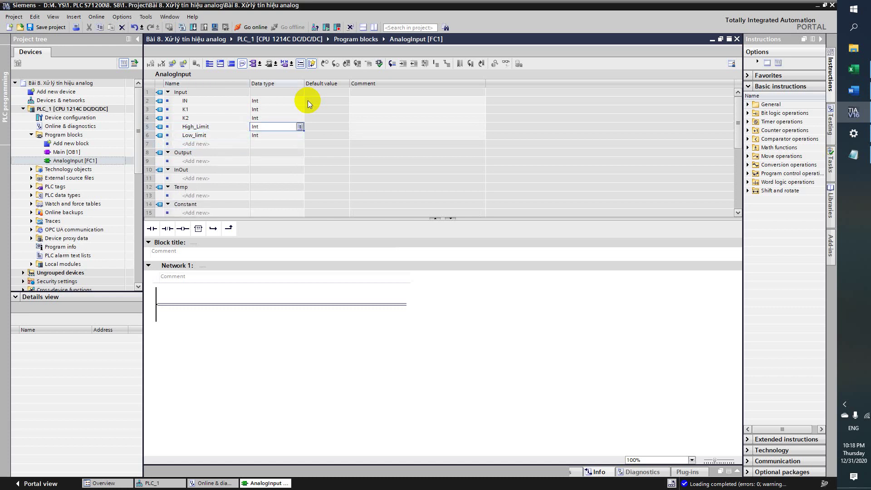
{"action": "type", "text": "real"}
{"action": "key", "text": "Return"}
{"action": "type", "text": "real"}
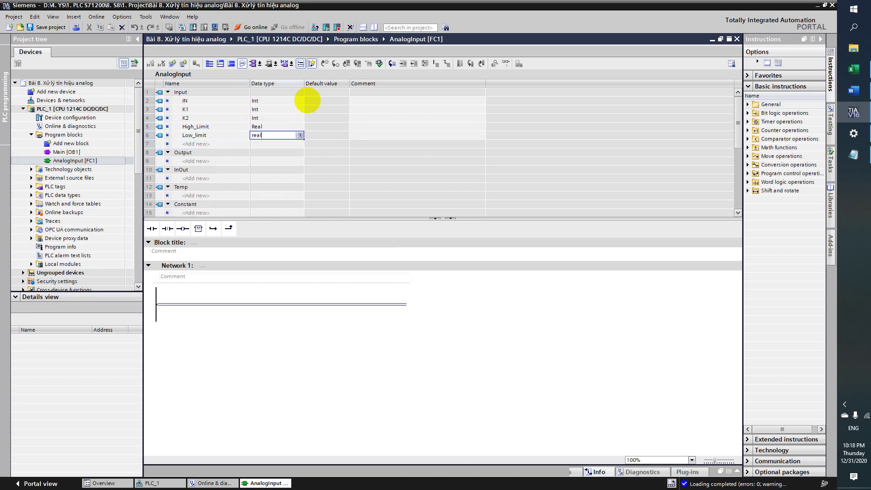
{"action": "key", "text": "Return"}
Step: Add an output parameter AI_Real with data type Real to the AnalogInput interface
{"action": "key", "text": "Down"}
{"action": "key", "text": "Down"}
{"action": "key", "text": "Left"}
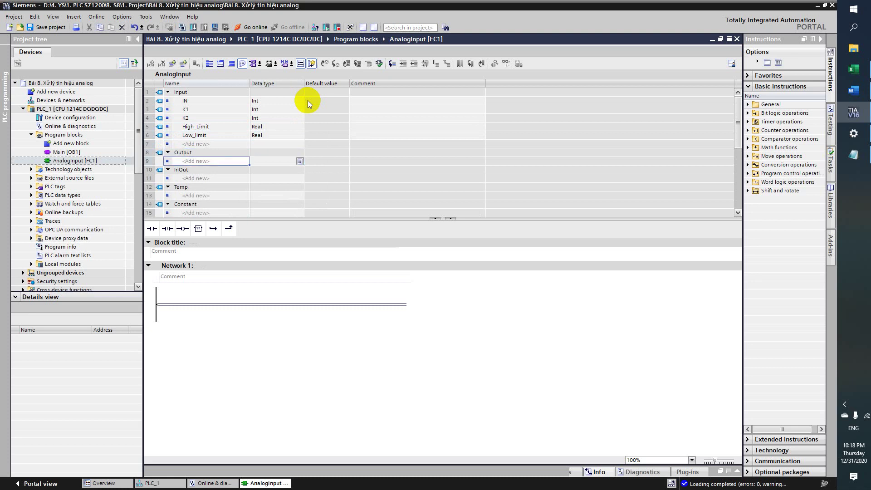
{"action": "type", "text": "AI_Real"}
{"action": "key", "text": "Return"}
{"action": "key", "text": "Right"}
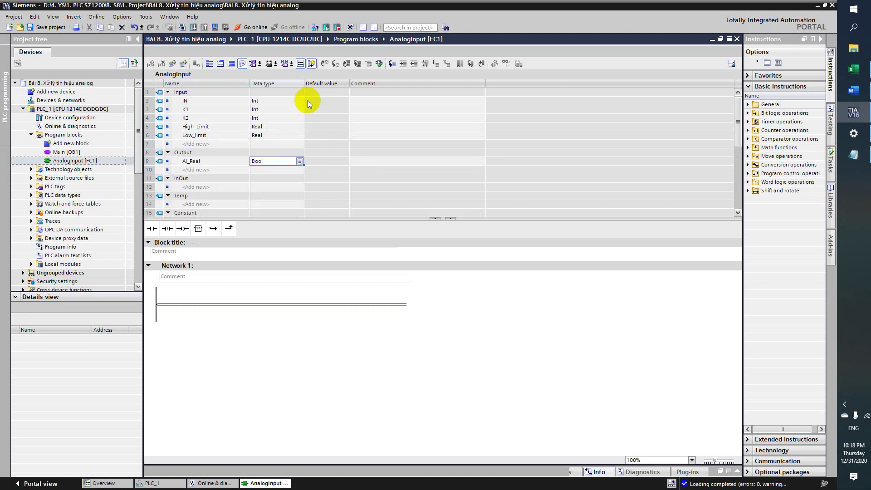
{"action": "type", "text": "real"}
{"action": "key", "text": "Return"}
{"action": "key", "text": "Return"}
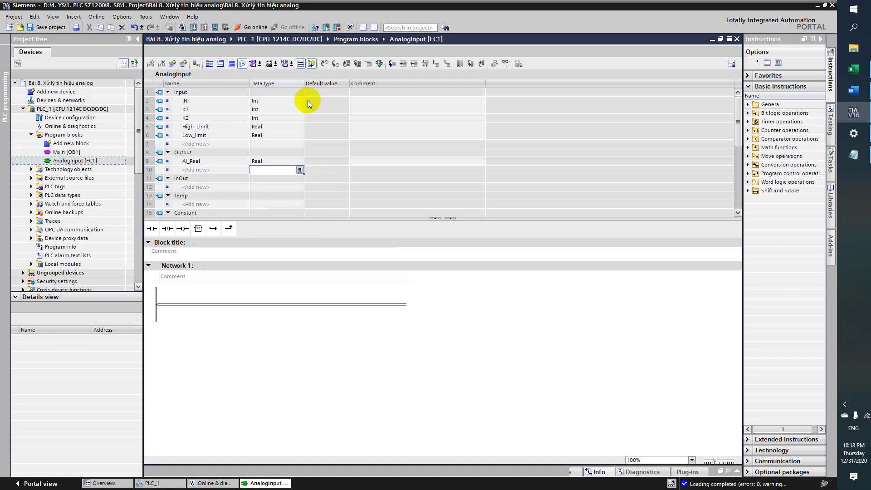
Step: Add the temporary variables Temp1, Temp2 and Temp3 in the Temp section of the interface
{"action": "left_click", "coordinate": [204, 204]}
{"action": "type", "text": "Temp1"}
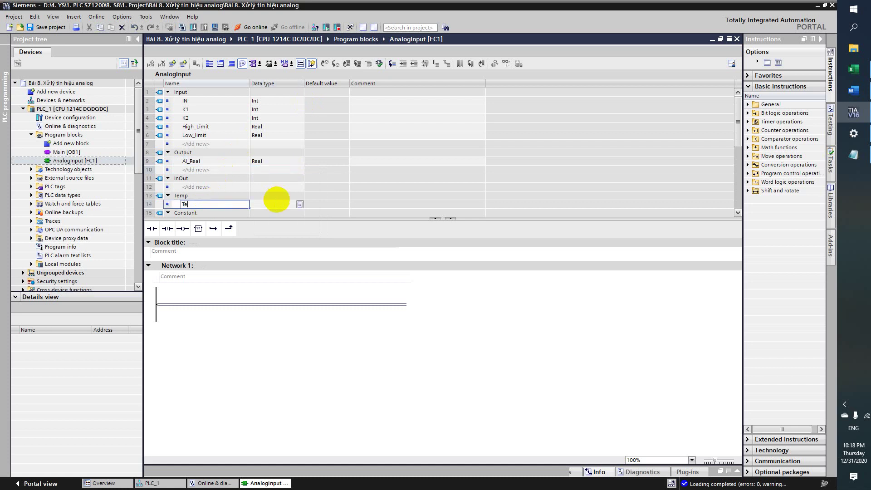
{"action": "key", "text": "Return"}
{"action": "type", "text": "Temp2"}
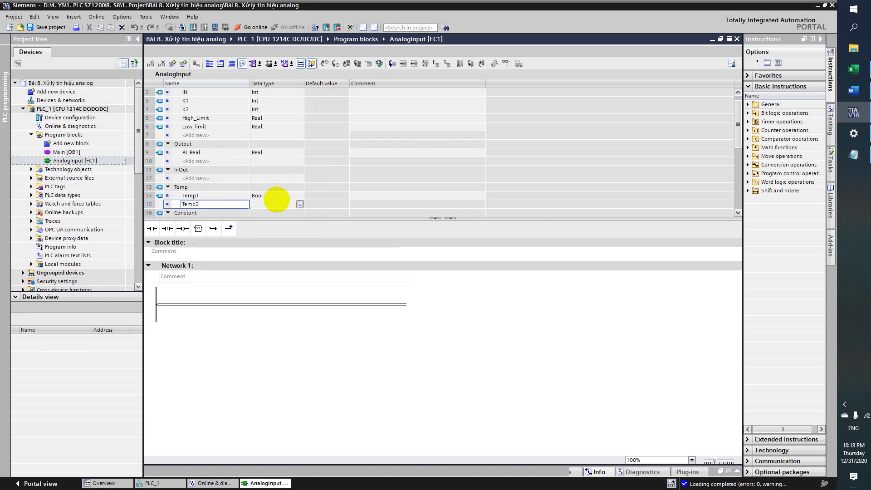
{"action": "key", "text": "Return"}
{"action": "type", "text": "Temp3"}
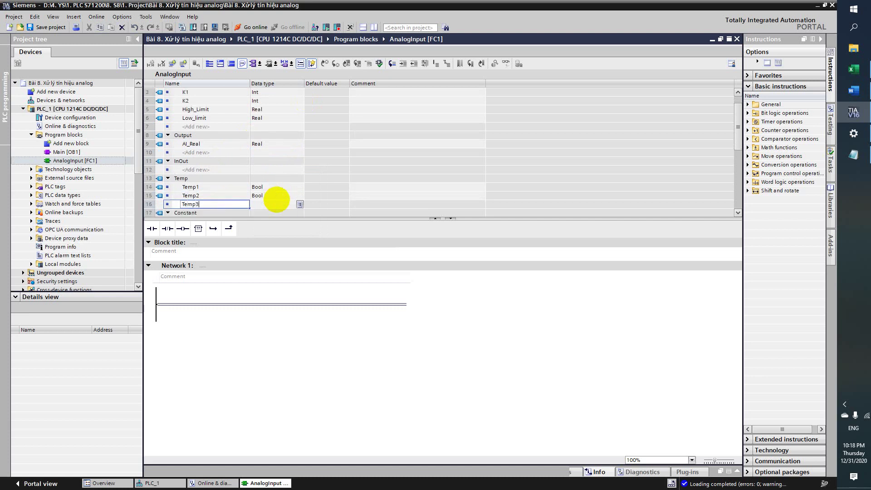